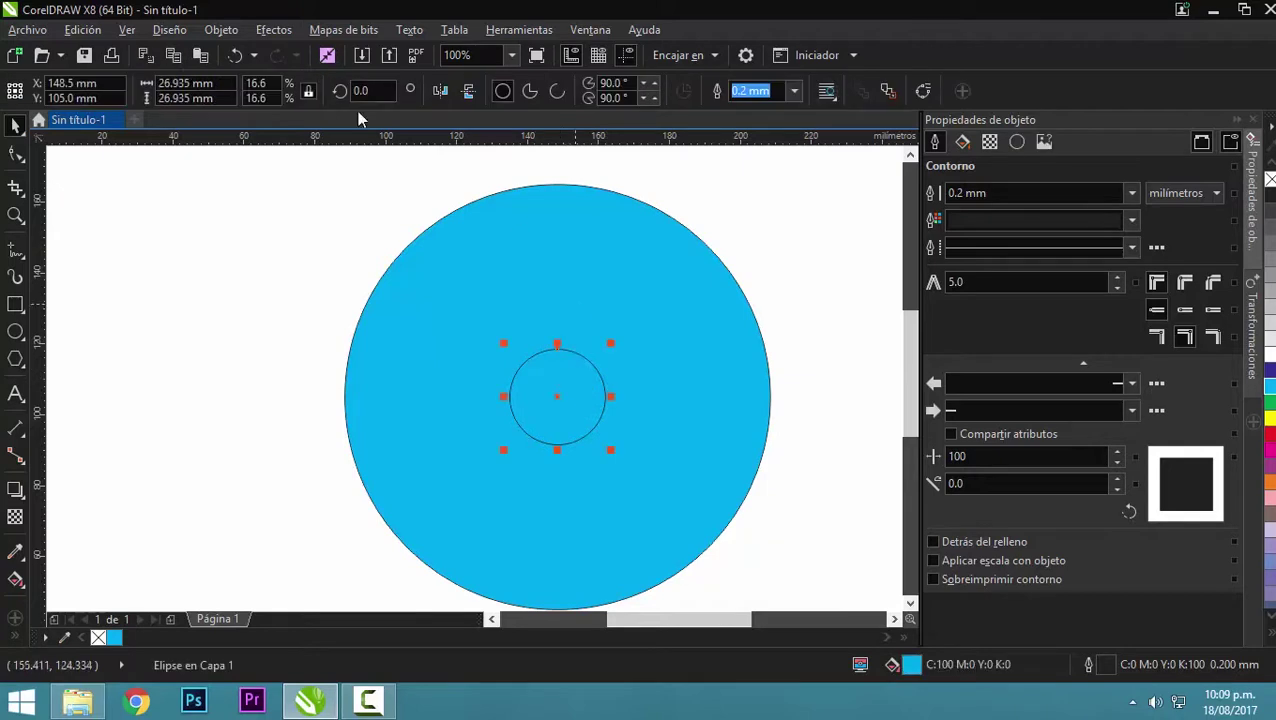
# Set the small inner circle's width and height to 15 mm and fill it white
pyautogui.write('15')
pyautogui.press('Return')
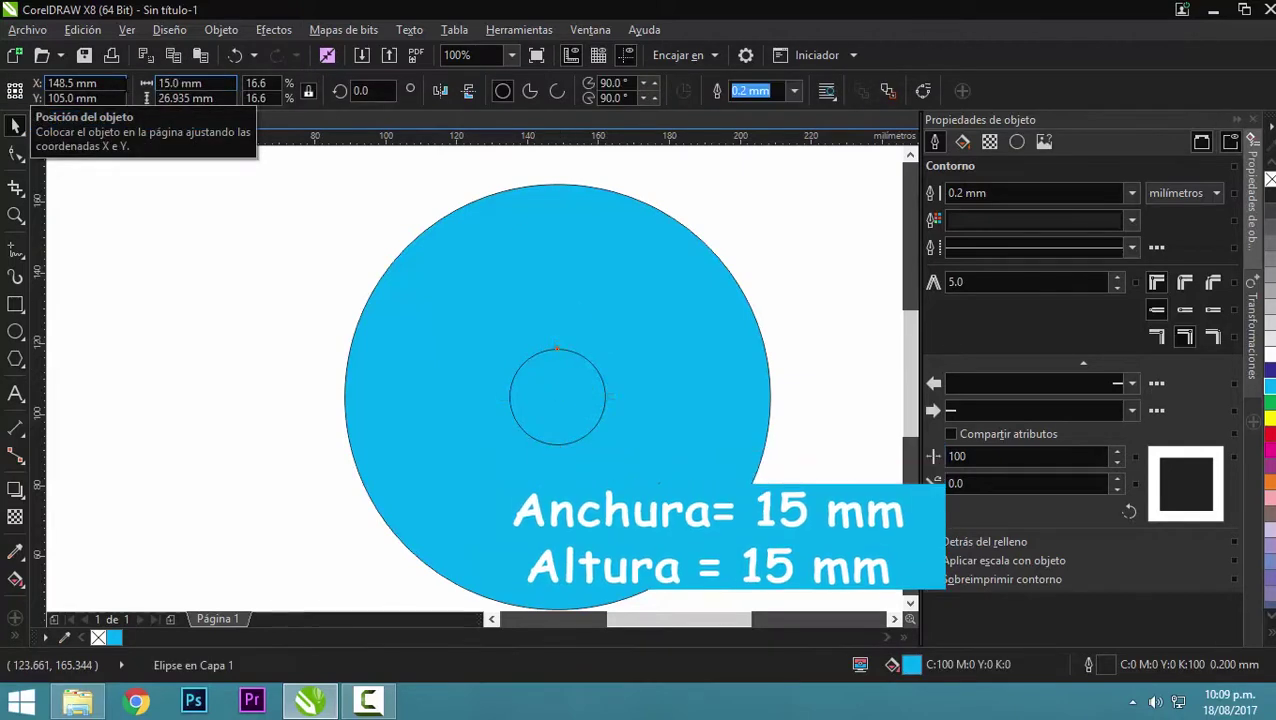
pyautogui.click(1268, 354)
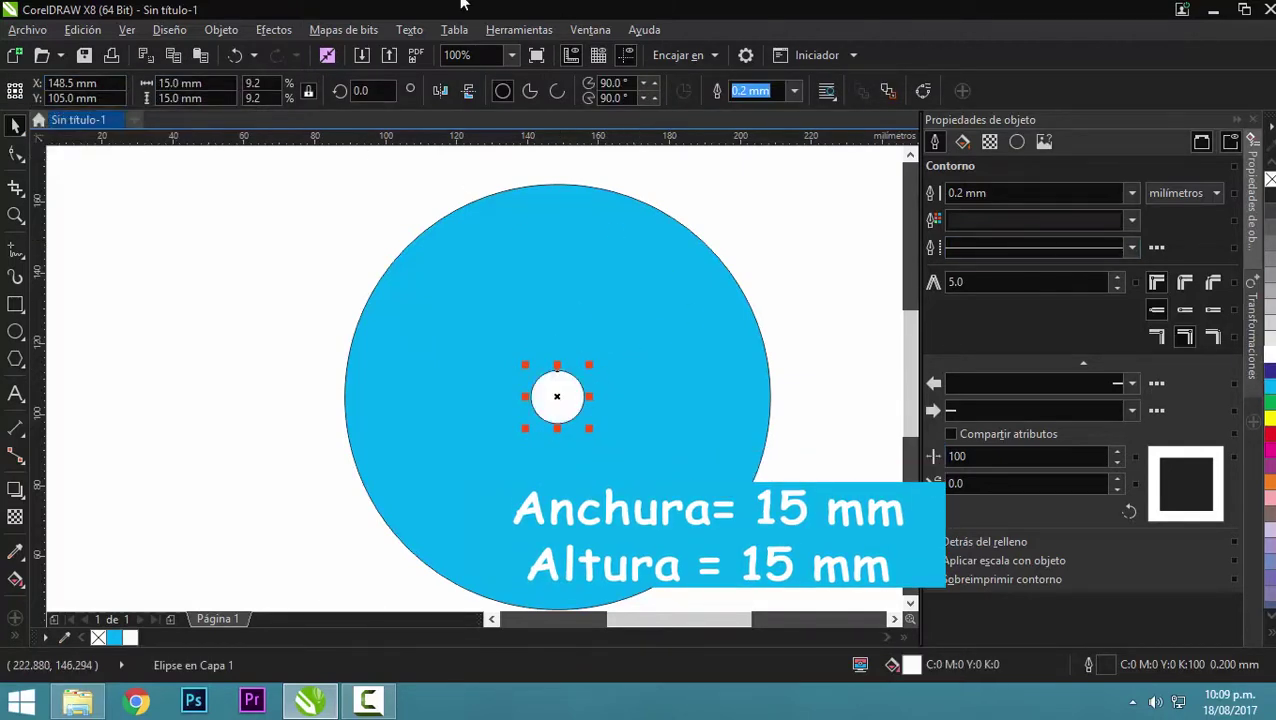
# Create a concentric copy of the white circle sized 23 × 23 mm and place it behind the 15 mm circle
pyautogui.moveTo(593, 366); pyautogui.dragTo(610, 355)
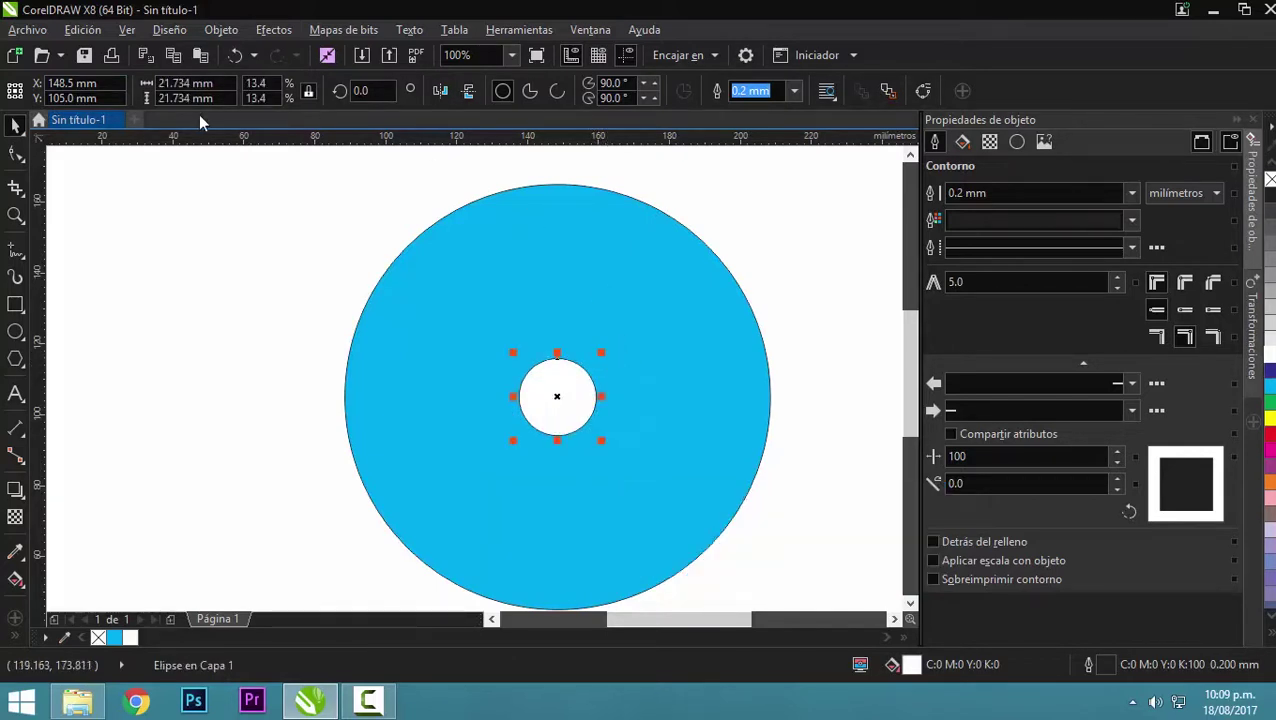
pyautogui.write('23')
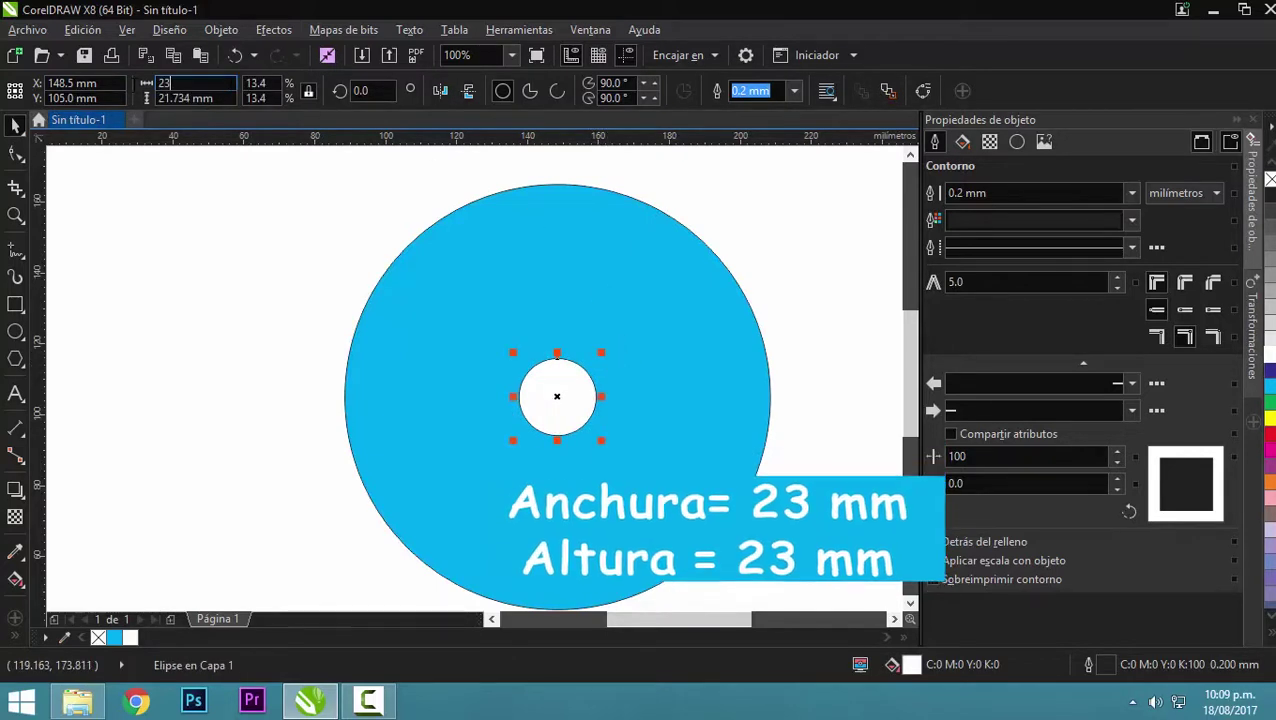
pyautogui.press('Return')
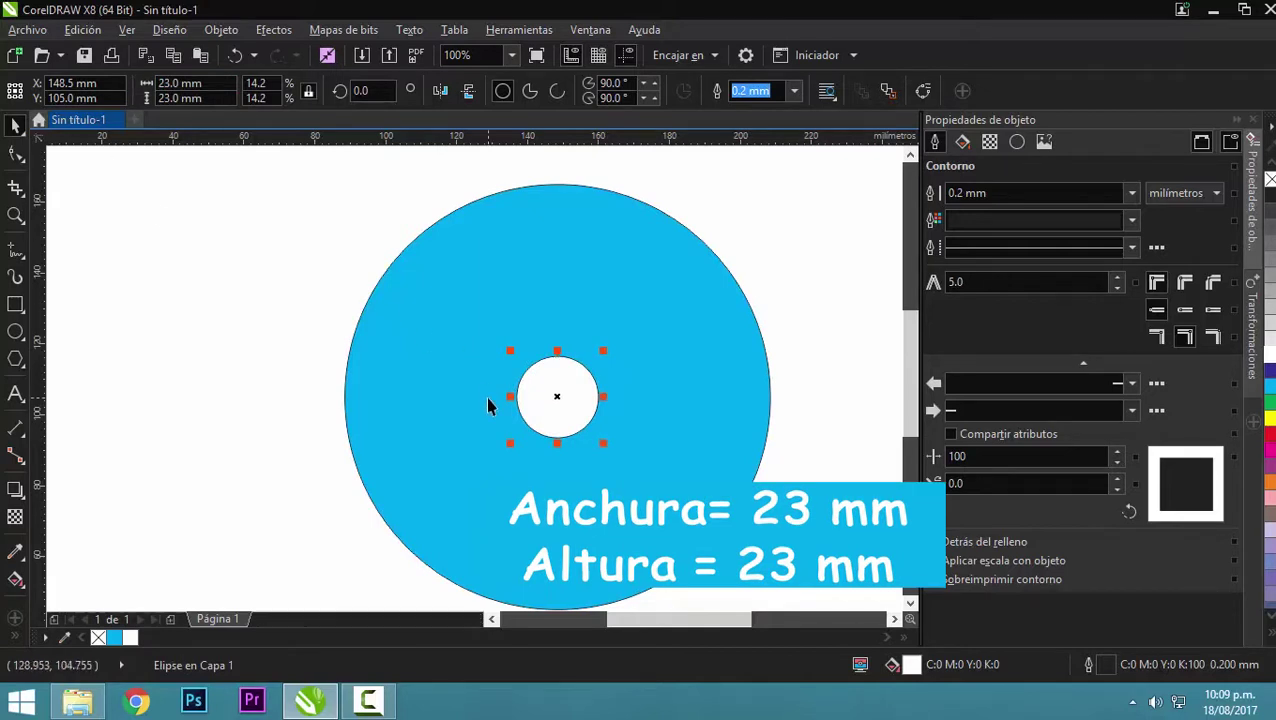
pyautogui.hotkey('ctrl', 'pagedown')
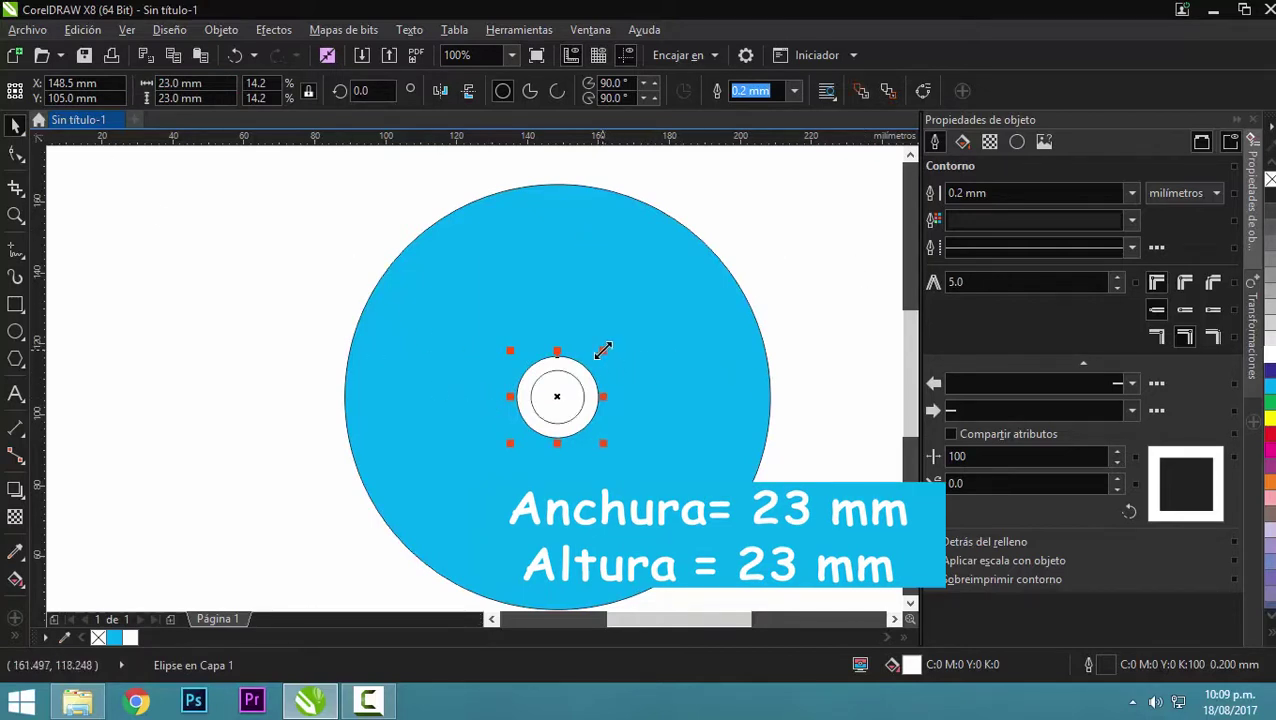
# Create another concentric white circle sized 25 × 25 mm behind the smaller centre circles
pyautogui.moveTo(603, 350); pyautogui.dragTo(618, 349)
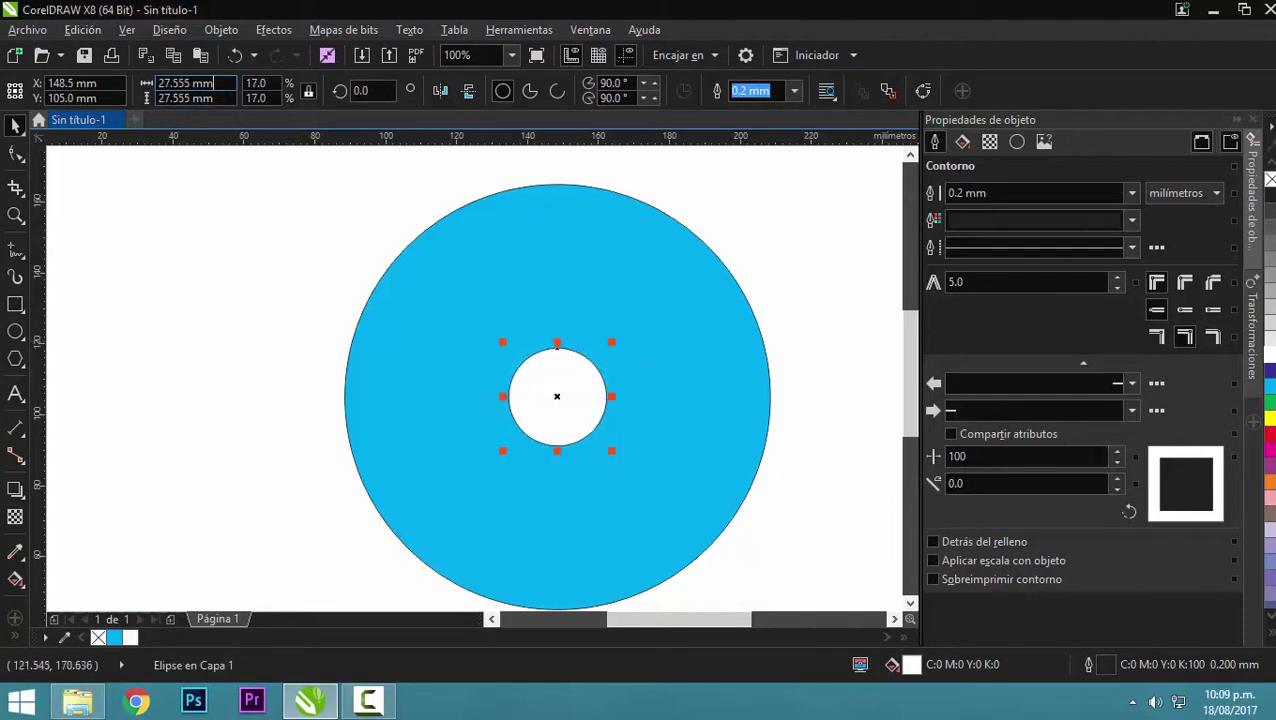
pyautogui.moveTo(213, 83); pyautogui.dragTo(117, 86)
pyautogui.write('25')
pyautogui.press('Return')
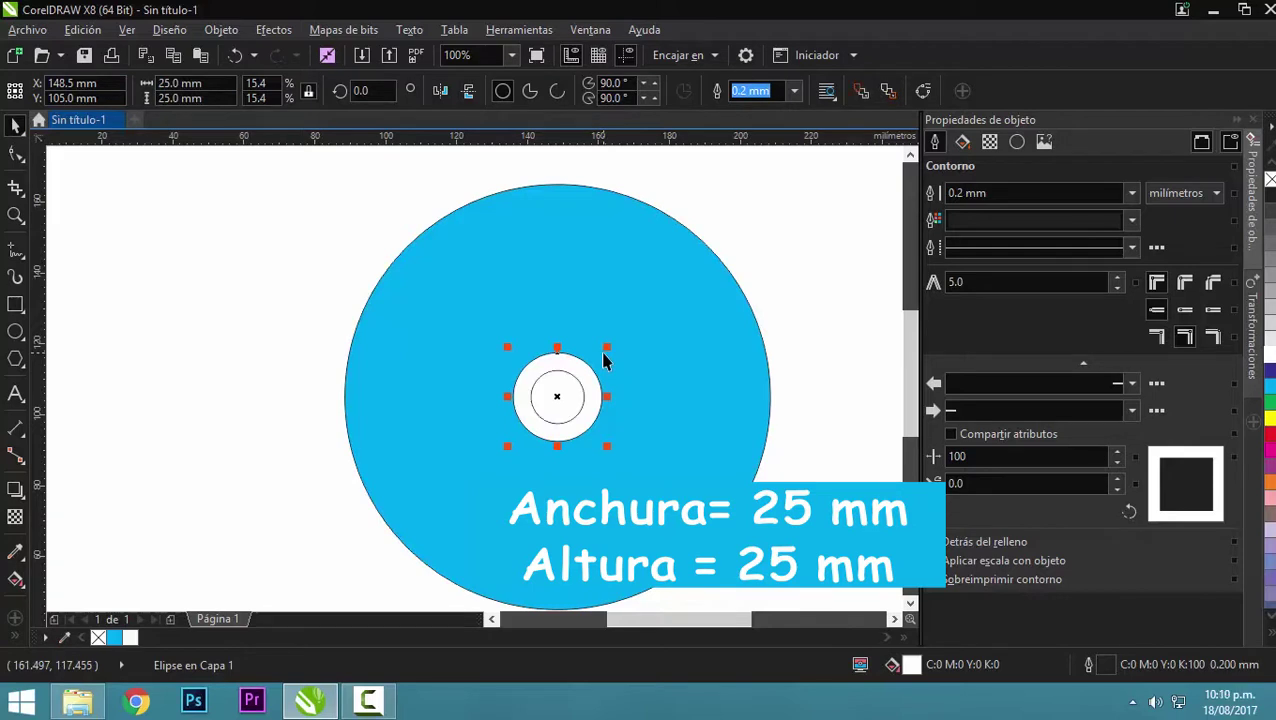
pyautogui.click(386, 217)
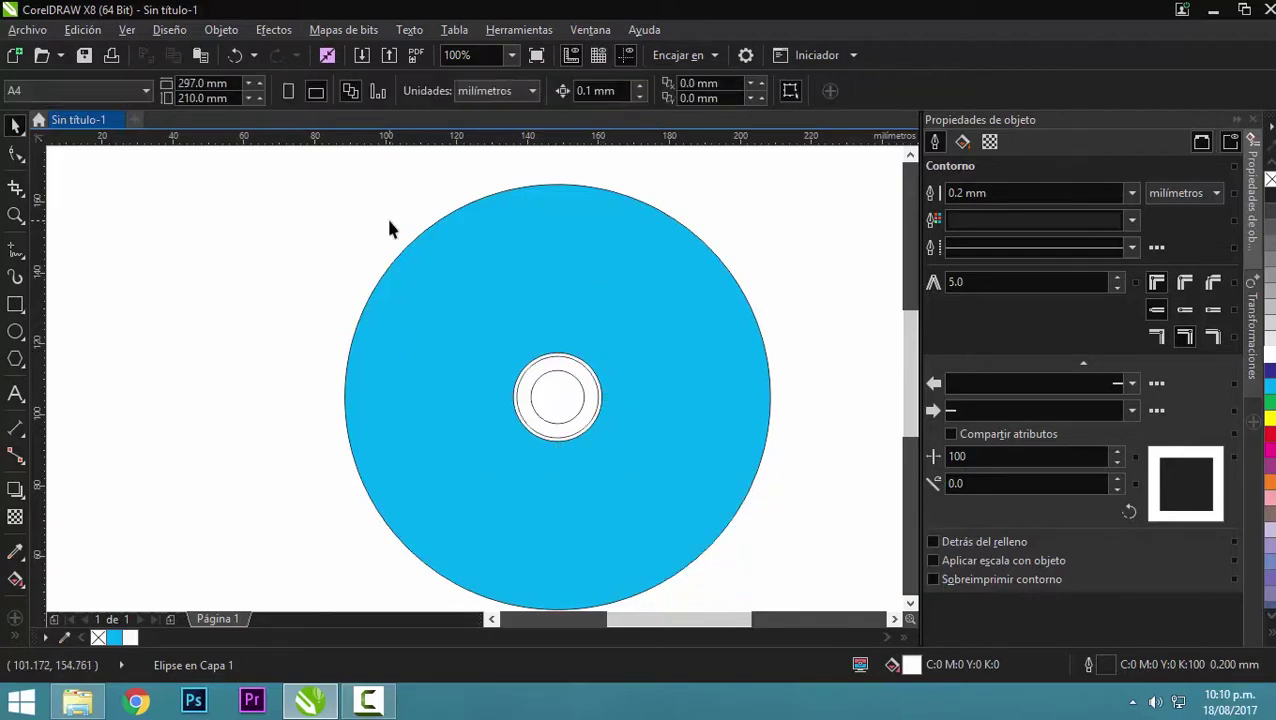
pyautogui.scroll(-1, 336, 256)
pyautogui.click(16, 216)
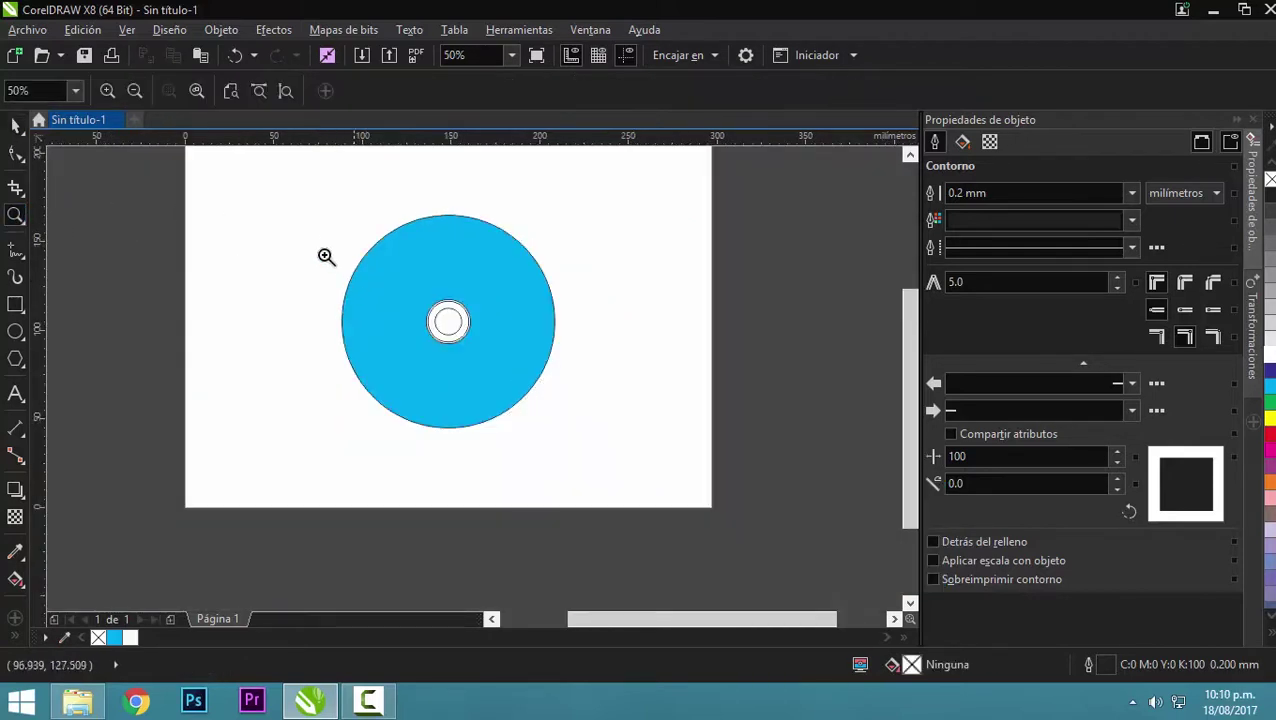
pyautogui.moveTo(323, 256); pyautogui.dragTo(583, 390)
pyautogui.click(14, 126)
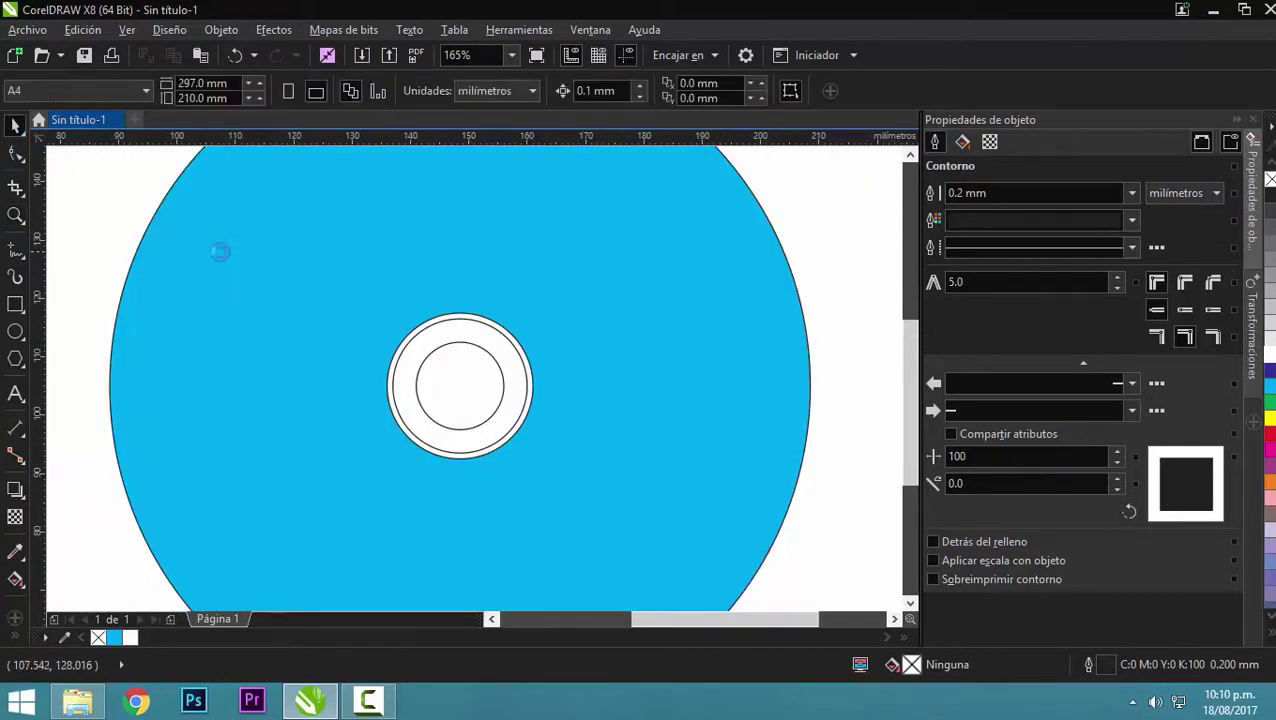
pyautogui.scroll(-1, 220, 252)
# Copy iglesia.jpg from the MATERIALES folder in File Explorer into the CorelDRAW page and move the photo off the disc
pyautogui.click(77, 700)
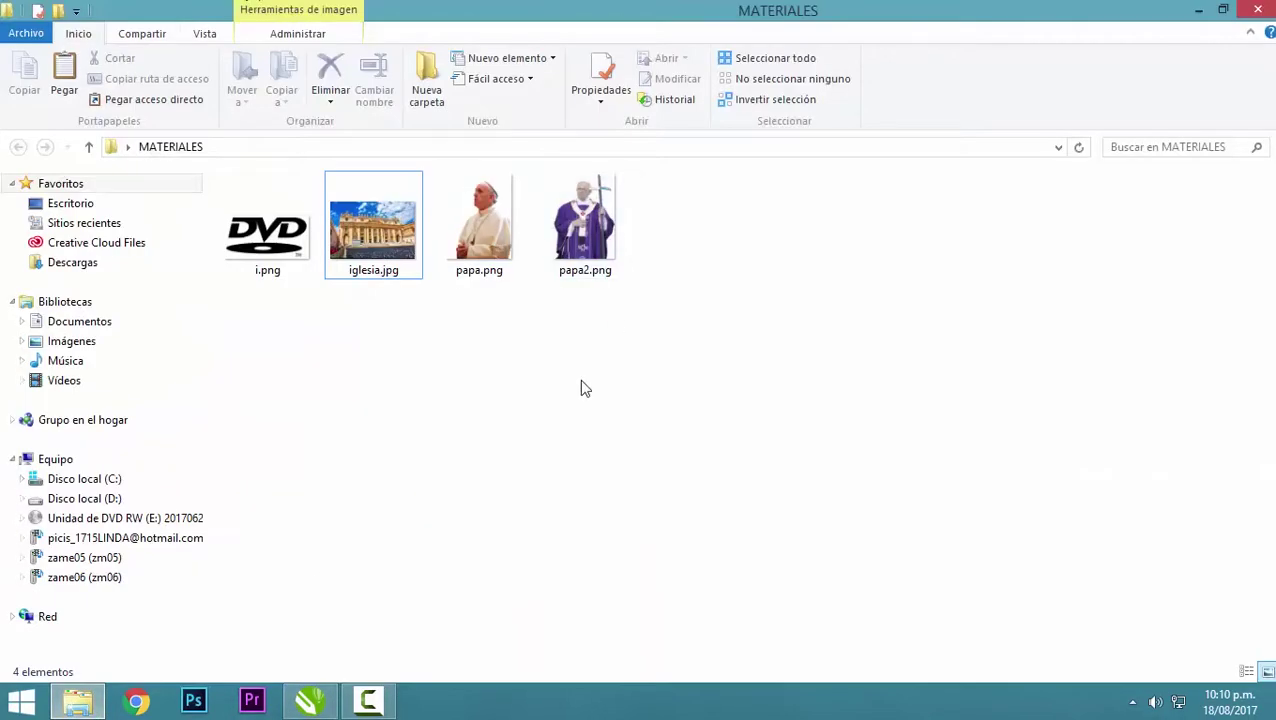
pyautogui.click(398, 245)
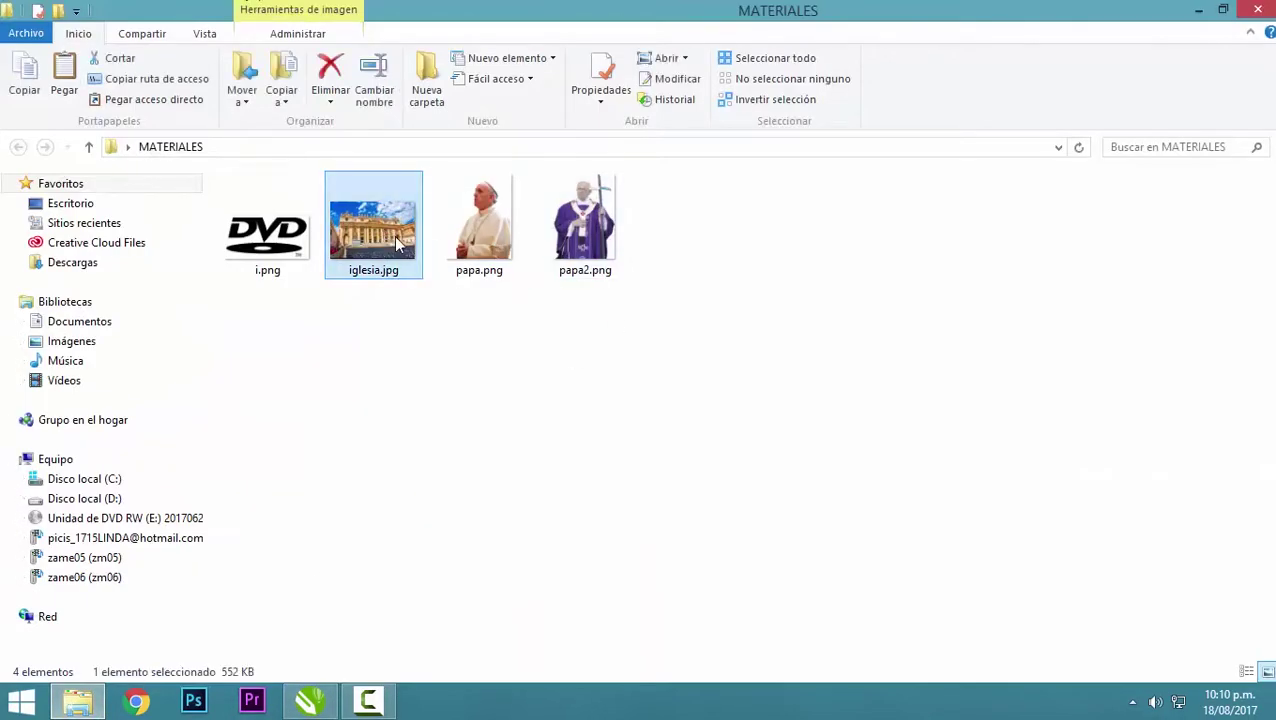
pyautogui.click(312, 702)
pyautogui.hotkey('ctrl', 'v')
pyautogui.scroll(-1, 629, 339)
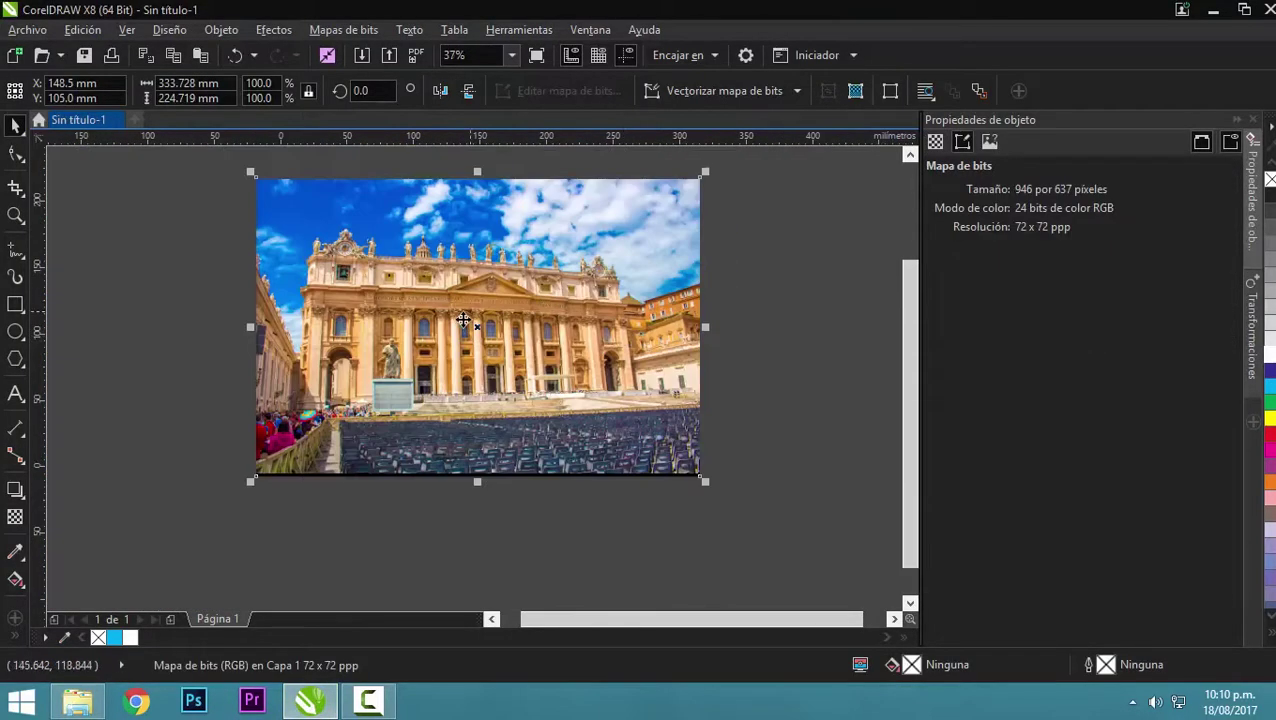
pyautogui.moveTo(463, 320); pyautogui.dragTo(818, 364)
# Place the church photo inside the blue disc as a PowerClip
pyautogui.rightClick(738, 286)
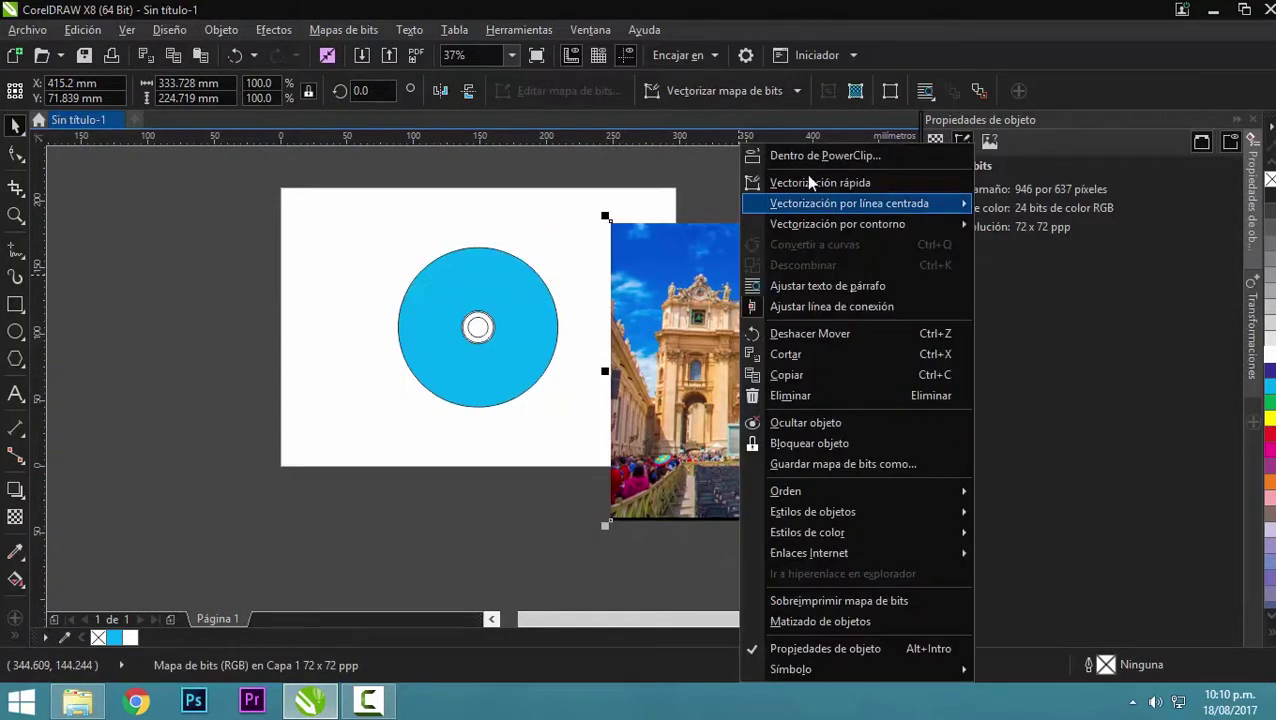
pyautogui.click(825, 155)
pyautogui.click(462, 275)
# Edit the disc's PowerClip and scale the church photo down to about 181.5 × 122 mm so it spans the disc's height
pyautogui.rightClick(460, 282)
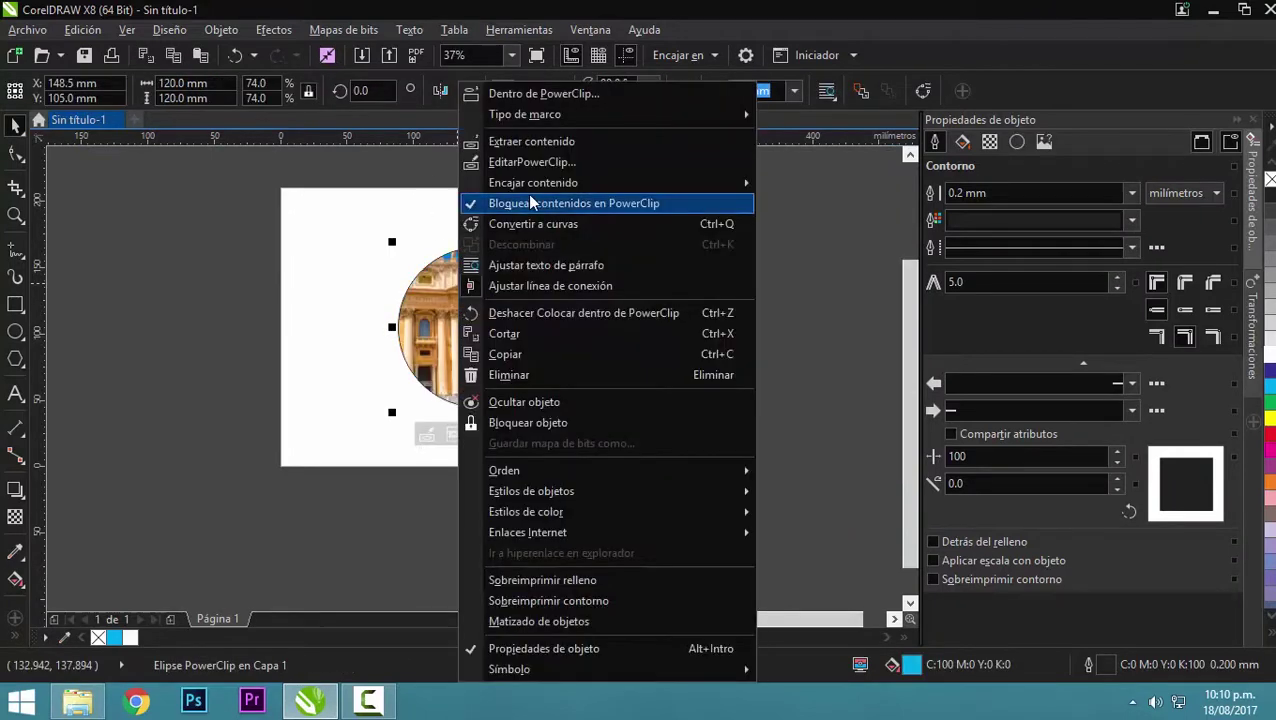
pyautogui.click(520, 161)
pyautogui.click(562, 238)
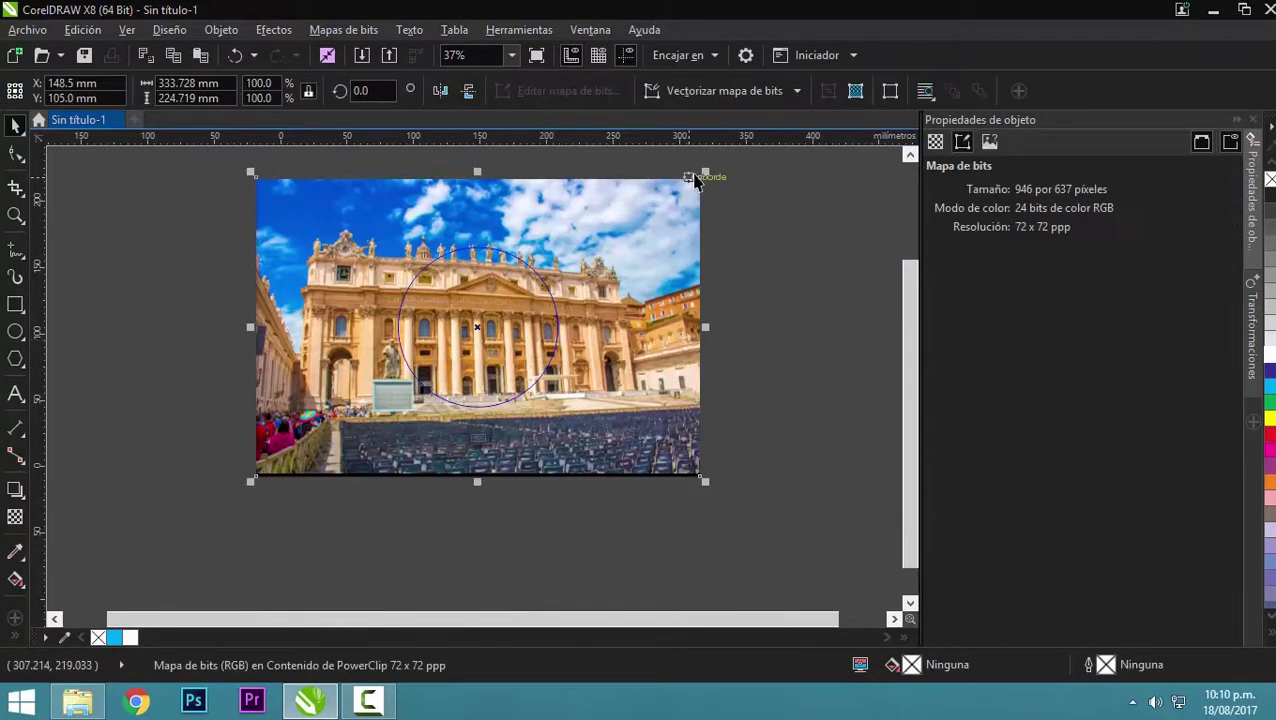
pyautogui.moveTo(704, 174); pyautogui.dragTo(658, 239)
pyautogui.click(688, 280)
# Shift the church photo slightly upward within the disc outline and finish editing the PowerClip
pyautogui.click(15, 216)
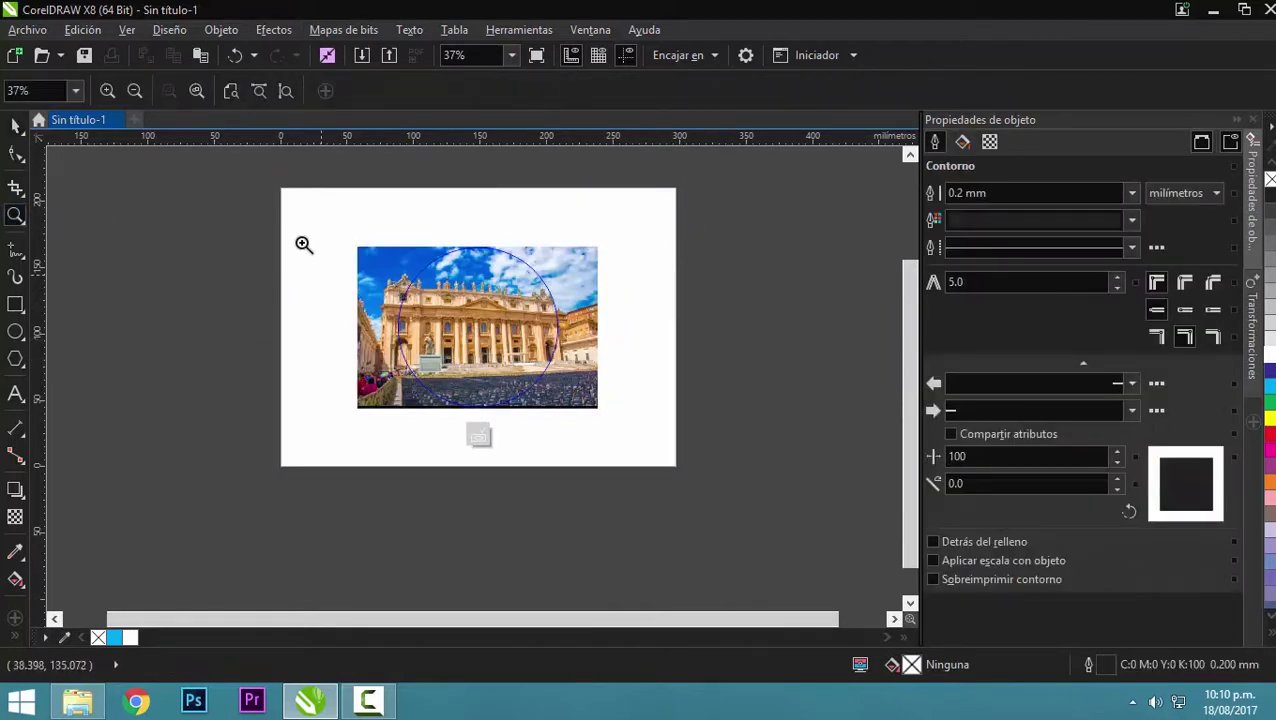
pyautogui.moveTo(307, 236); pyautogui.dragTo(640, 424)
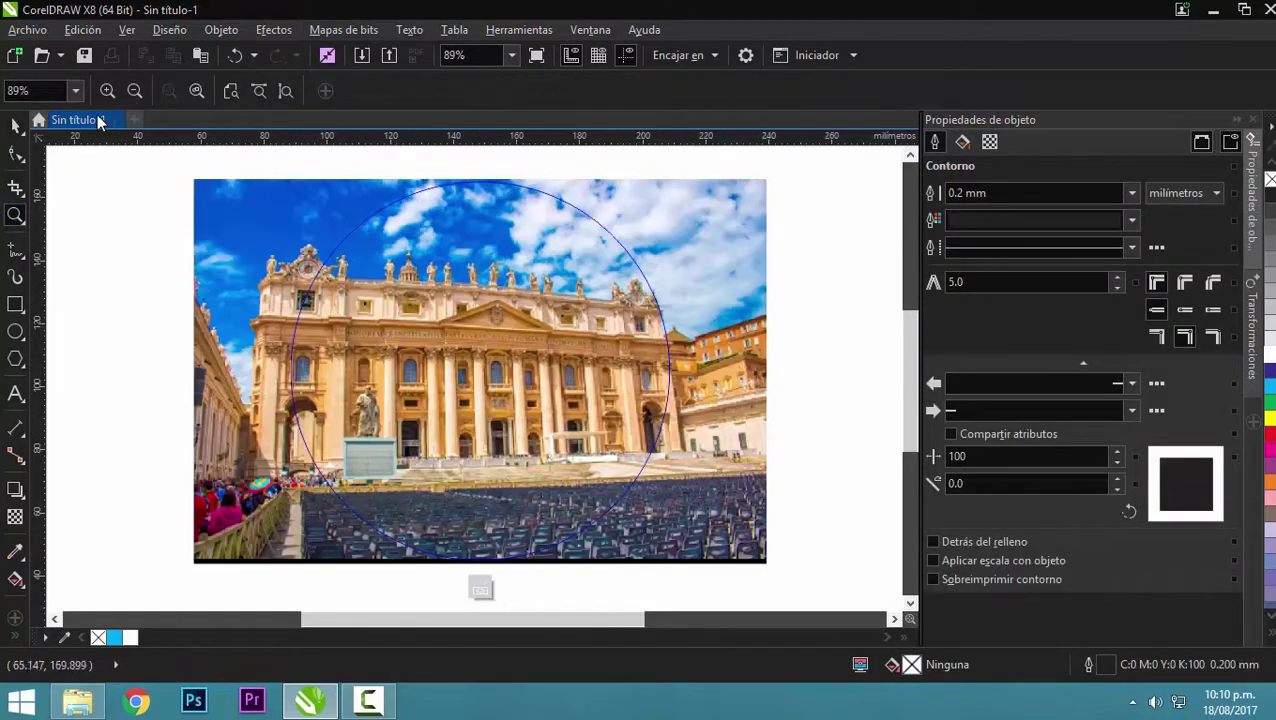
pyautogui.click(15, 122)
pyautogui.click(441, 478)
pyautogui.moveTo(442, 476); pyautogui.dragTo(473, 497)
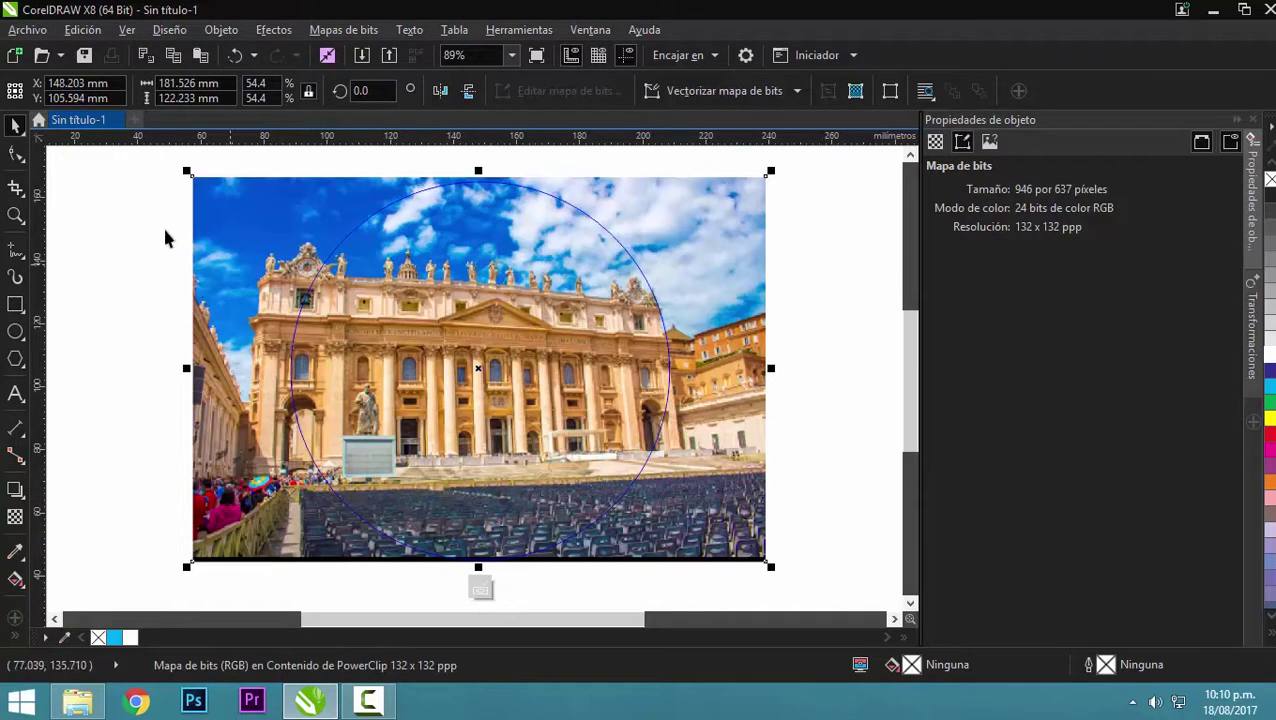
pyautogui.rightClick(452, 272)
pyautogui.click(576, 226)
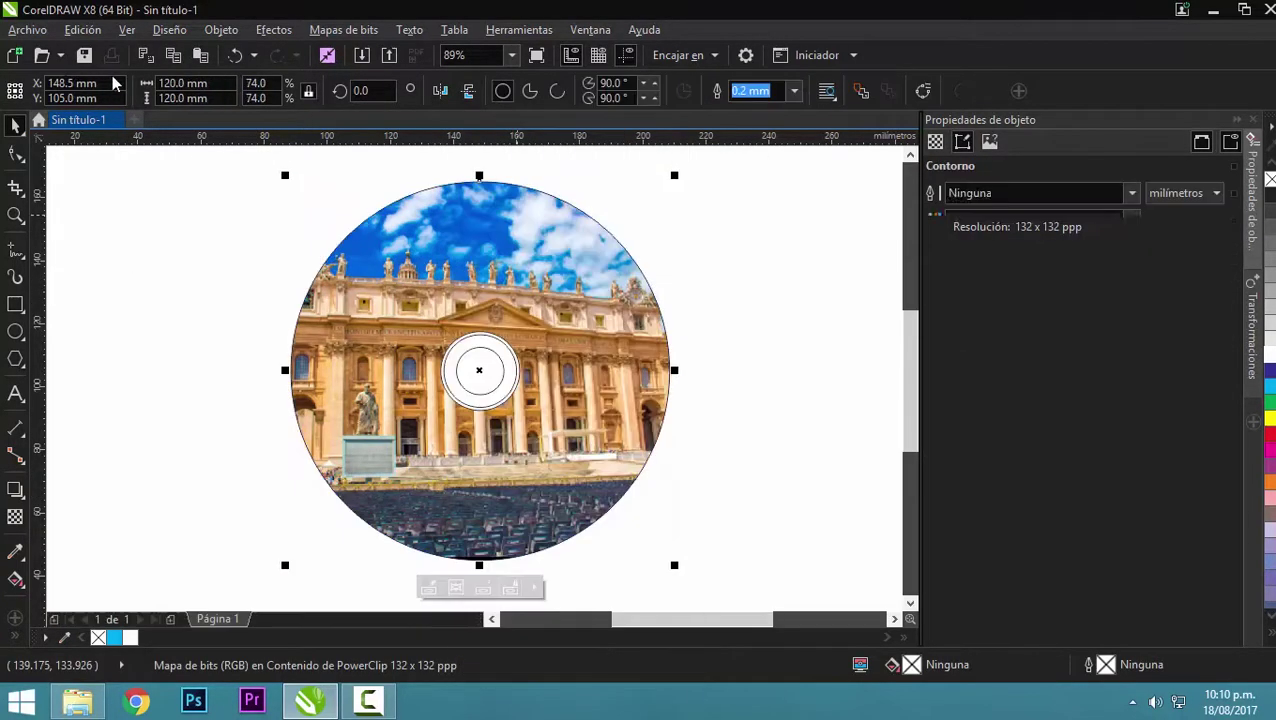
pyautogui.click(263, 200)
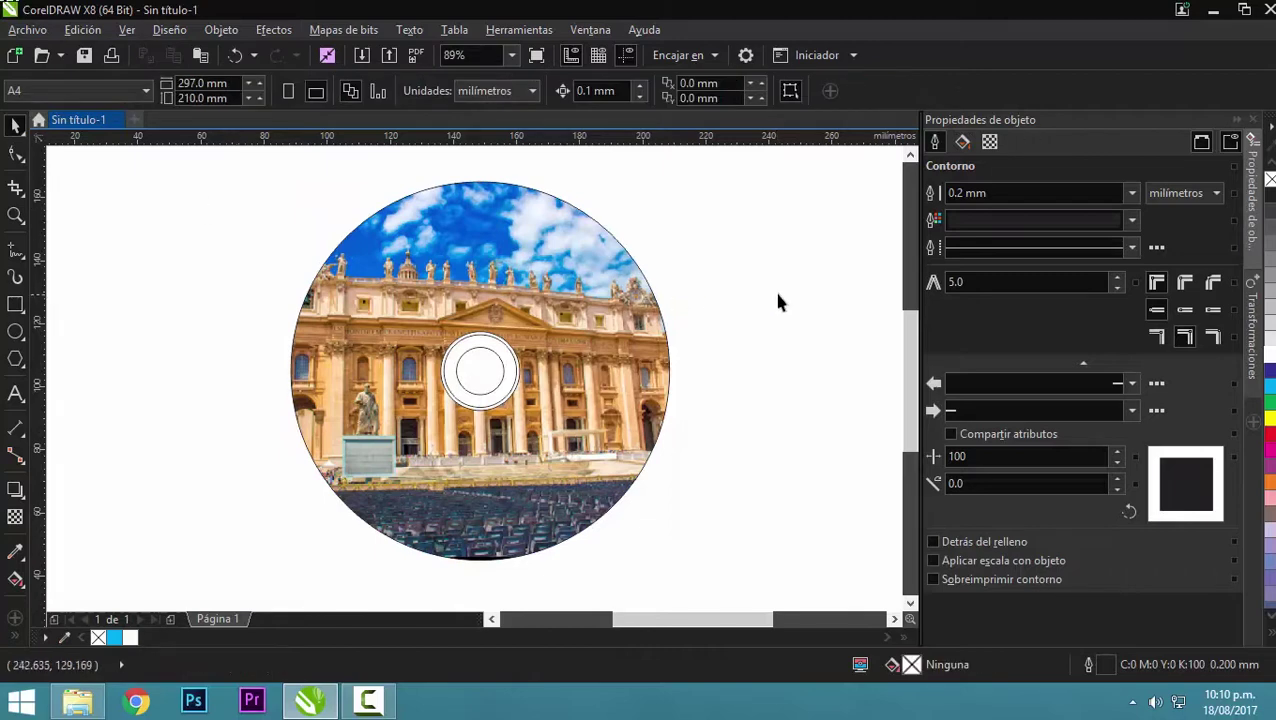
# Bring the DVD logo i.png from the MATERIALES folder into the CorelDRAW drawing and shrink it to a small mark over the disc
pyautogui.click(77, 700)
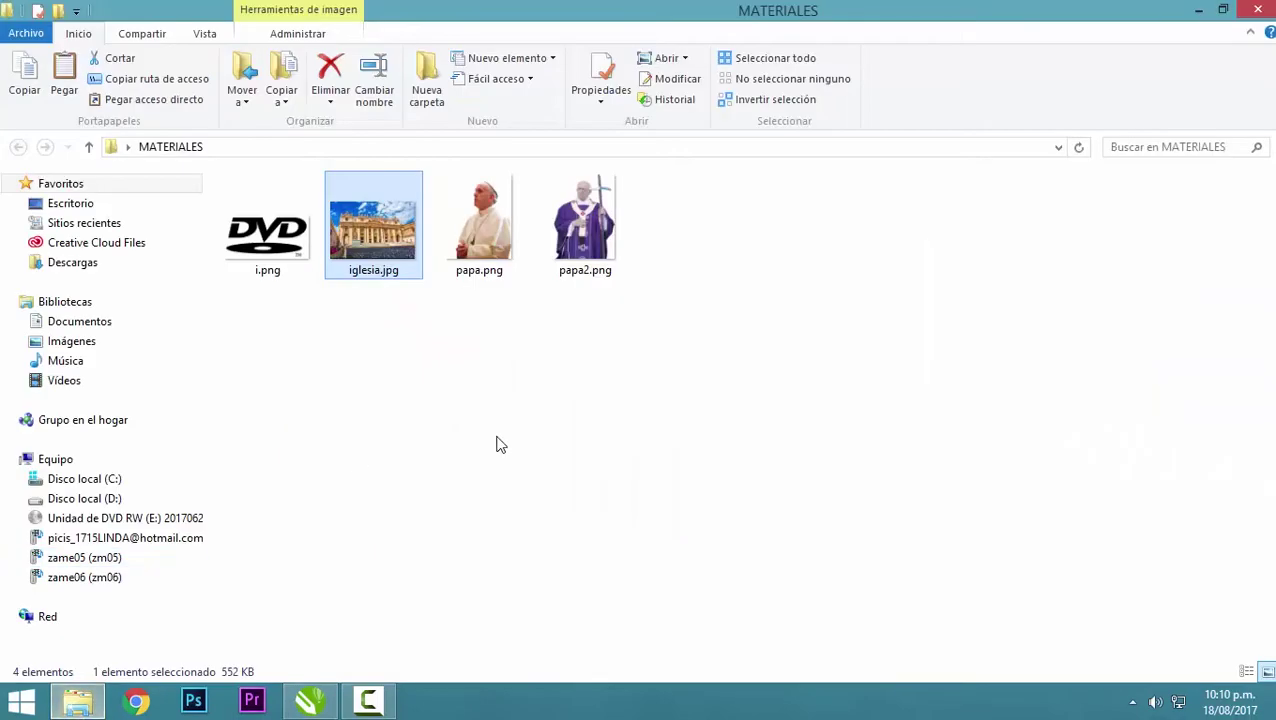
pyautogui.moveTo(267, 228); pyautogui.dragTo(350, 279)
pyautogui.scroll(-4, 479, 311)
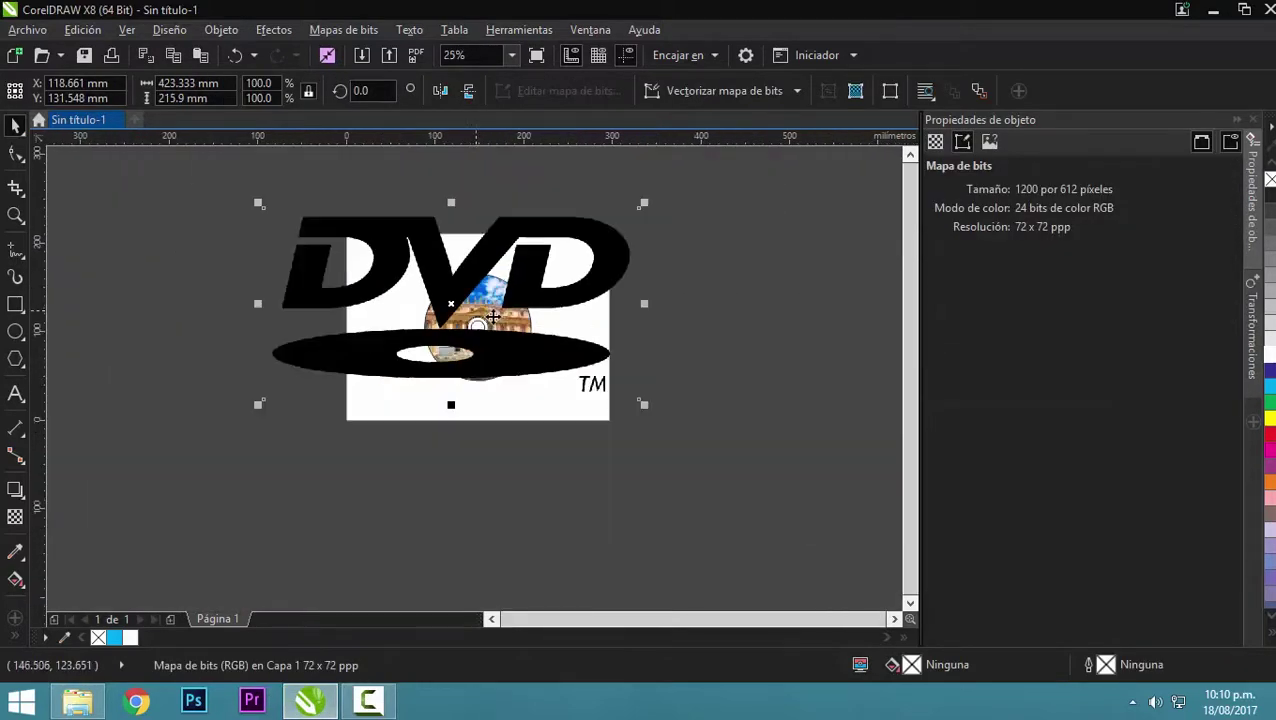
pyautogui.moveTo(643, 403); pyautogui.dragTo(509, 353)
pyautogui.click(670, 386)
# Convert the DVD logo bitmap to vectors with Quick Trace, keep the traced copy beside the disc, and delete the original bitmap
pyautogui.press('z')
pyautogui.click(15, 124)
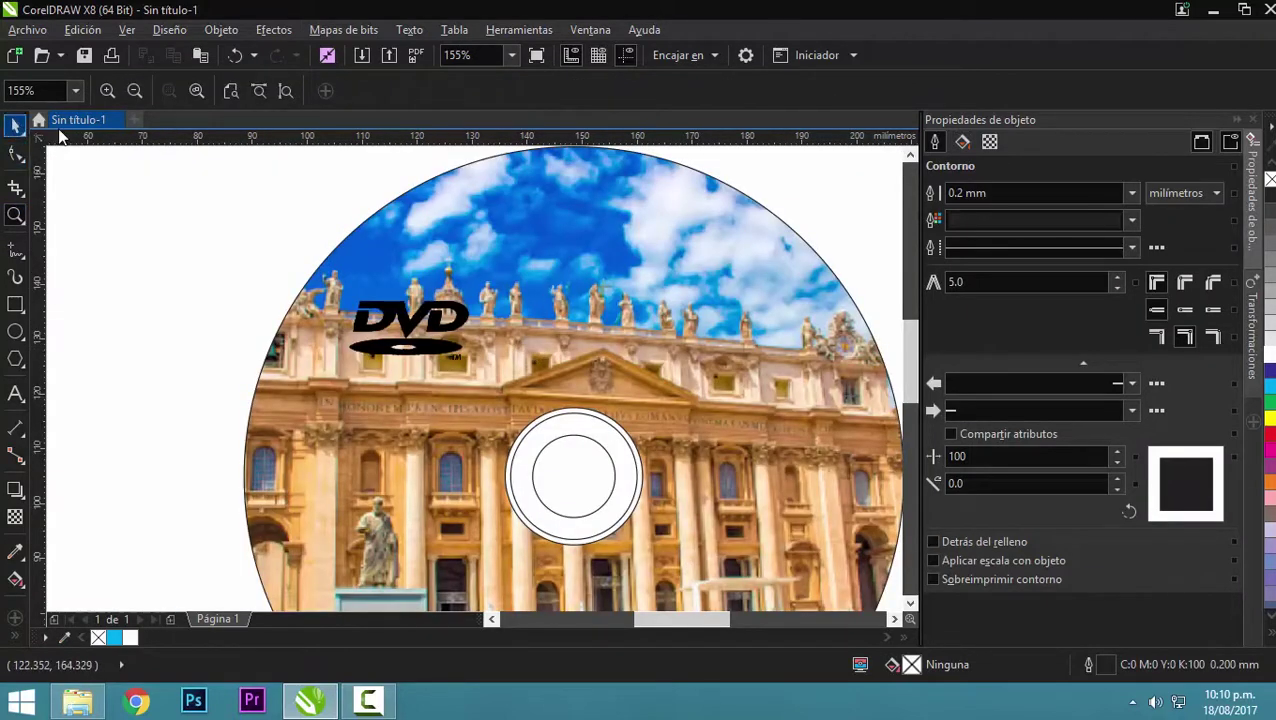
pyautogui.moveTo(405, 326); pyautogui.dragTo(209, 211)
pyautogui.click(722, 91)
pyautogui.click(710, 115)
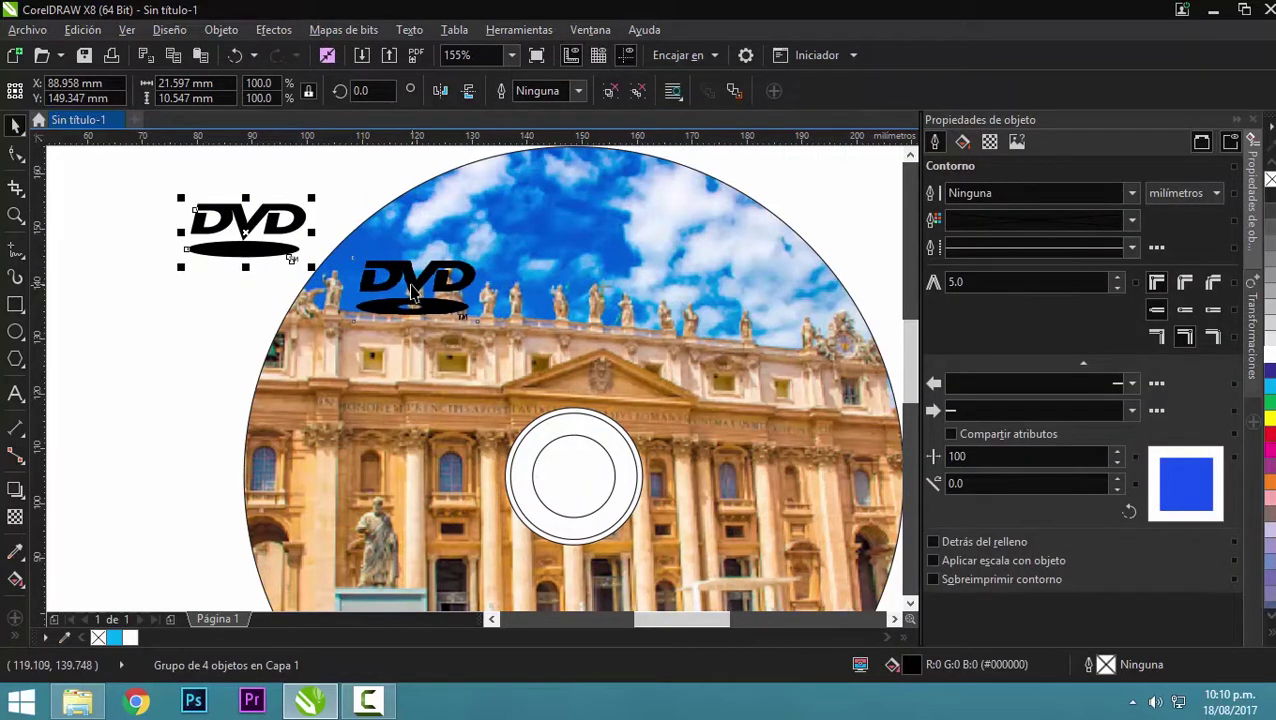
pyautogui.click(414, 290)
pyautogui.press('Delete')
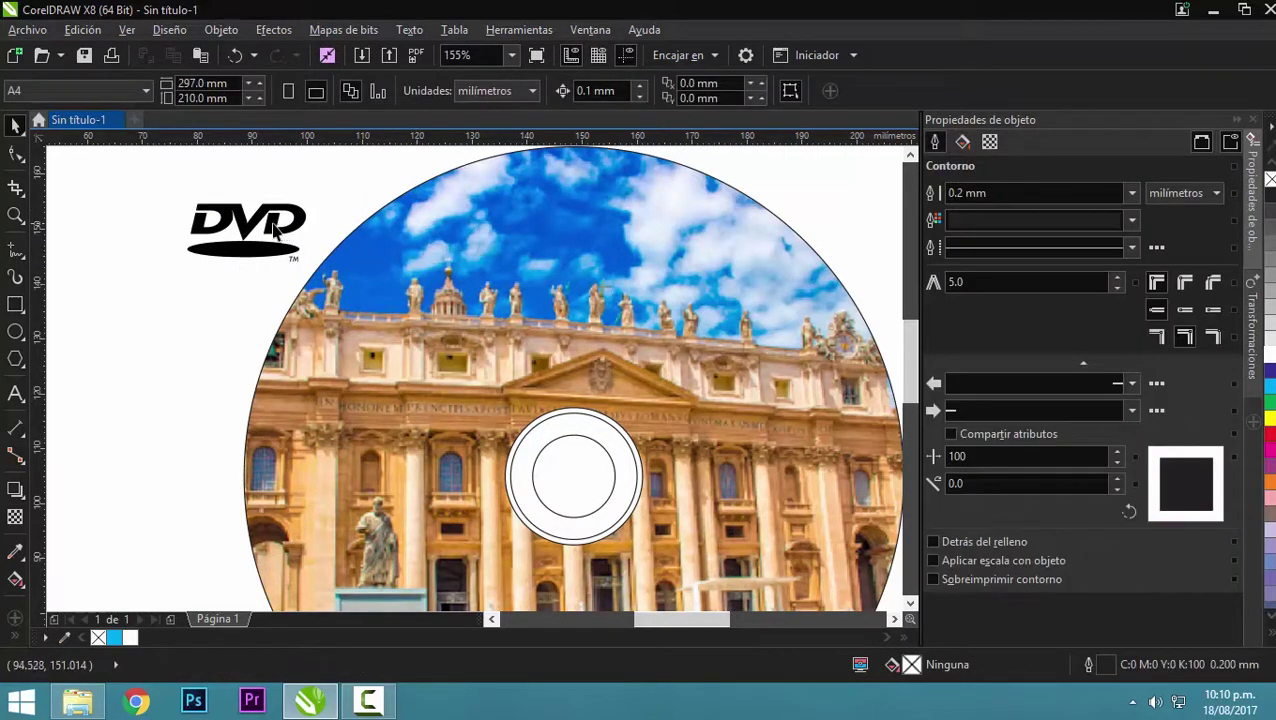
# Place the traced DVD logo on the disc's upper-left sky at about 18.8 × 9.2 mm and fill it white
pyautogui.moveTo(275, 230)
pyautogui.mouseDown()
pyautogui.moveTo(476, 252)
pyautogui.moveTo(465, 239)
pyautogui.mouseUp()
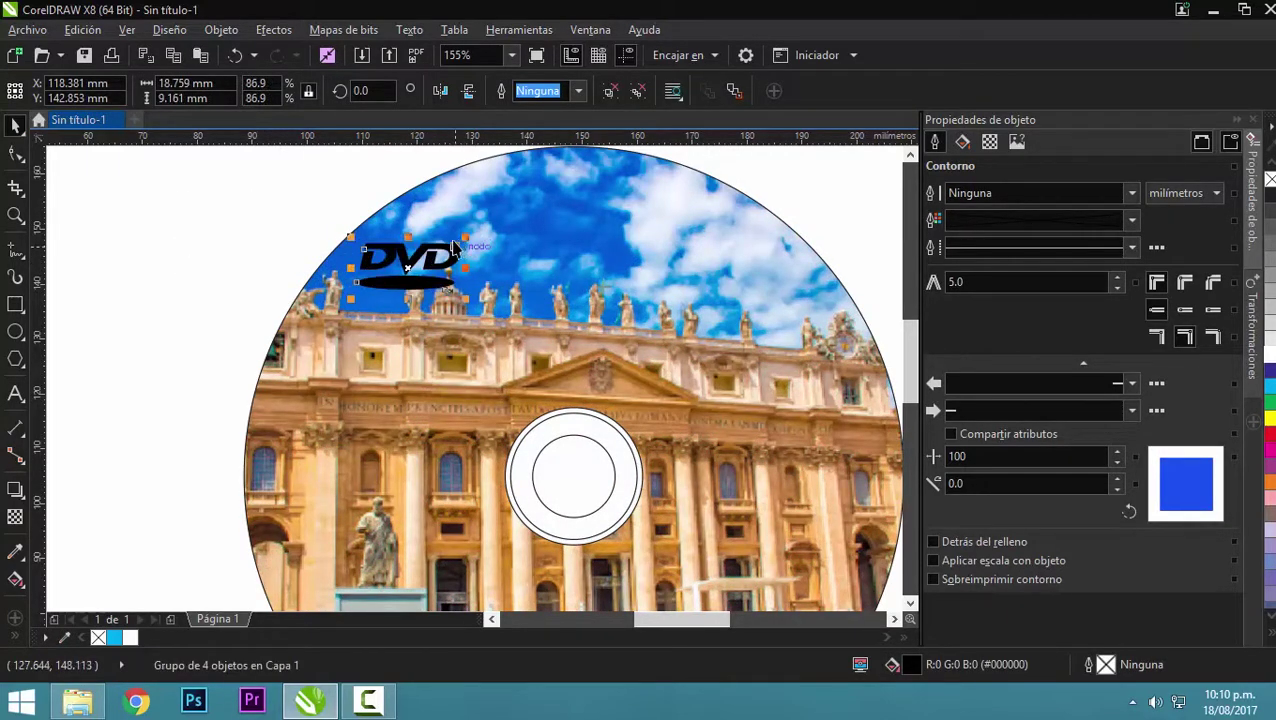
pyautogui.click(1267, 340)
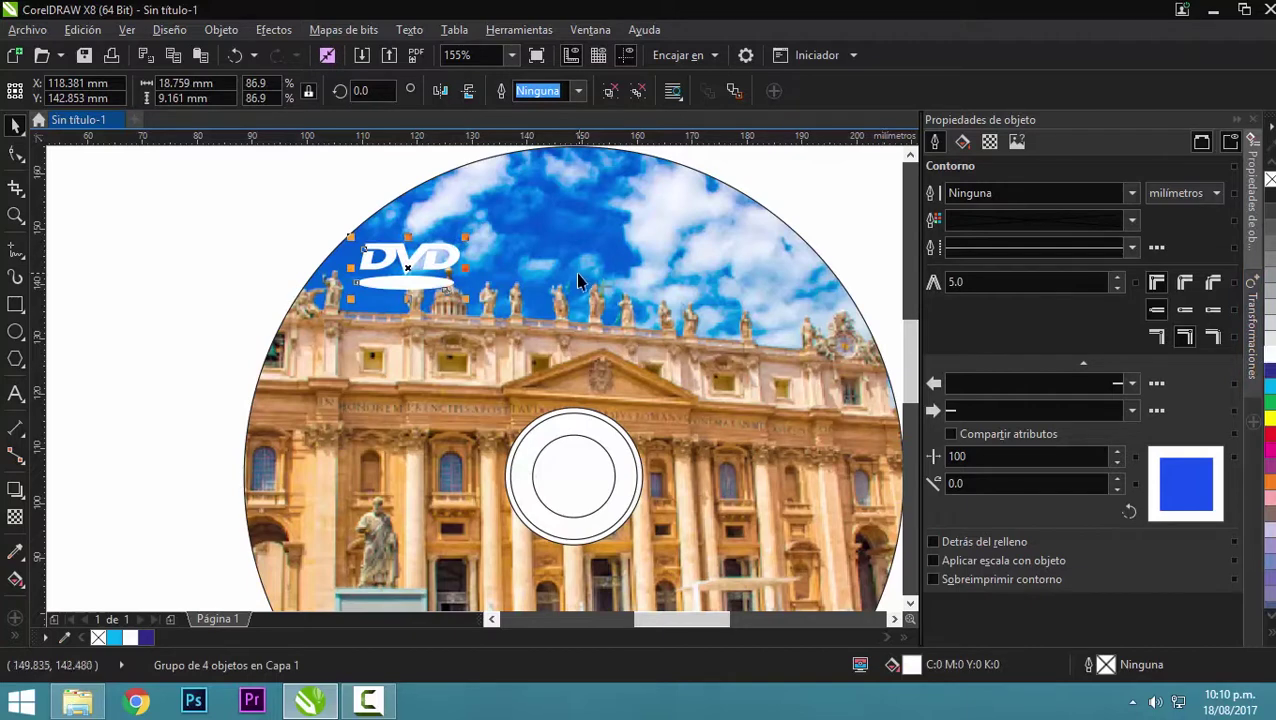
pyautogui.click(310, 247)
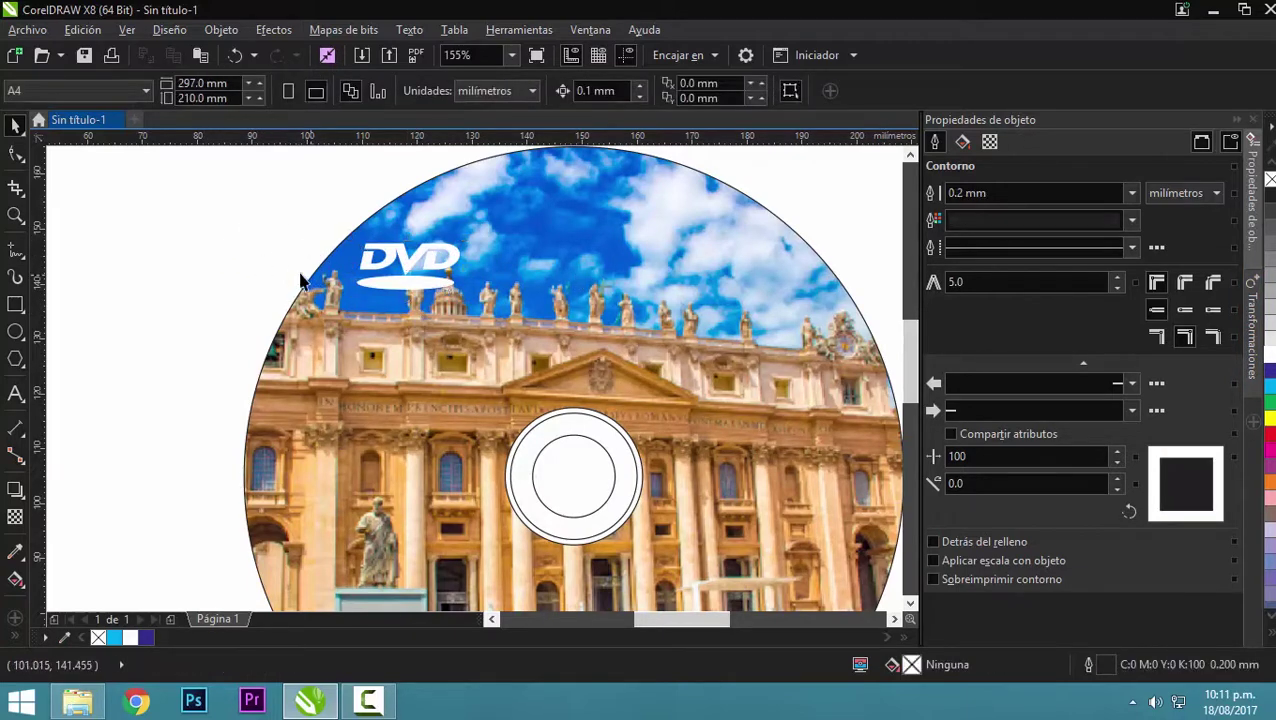
# Nudge the white DVD logo slightly up and left, closer to the disc's edge
pyautogui.scroll(2, 296, 280)
pyautogui.scroll(-2, 296, 285)
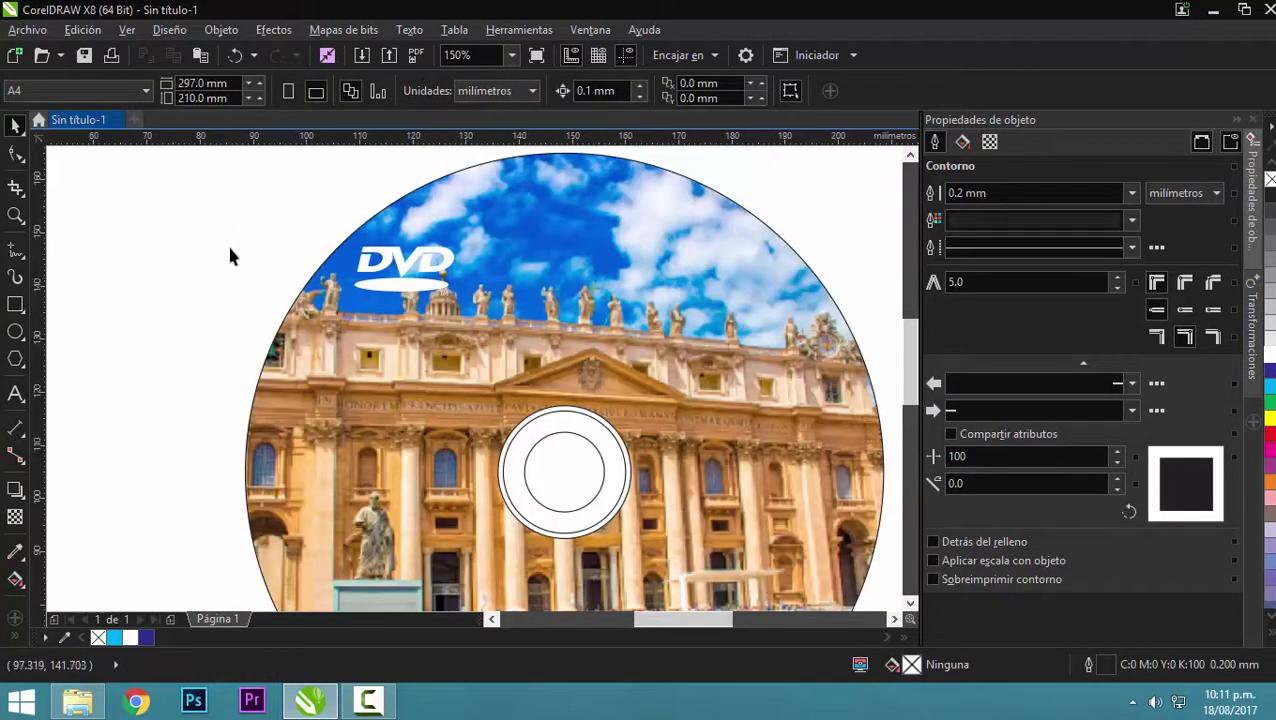
pyautogui.click(410, 268)
pyautogui.moveTo(410, 268)
pyautogui.mouseDown()
pyautogui.moveTo(398, 288)
pyautogui.moveTo(404, 263)
pyautogui.mouseUp()
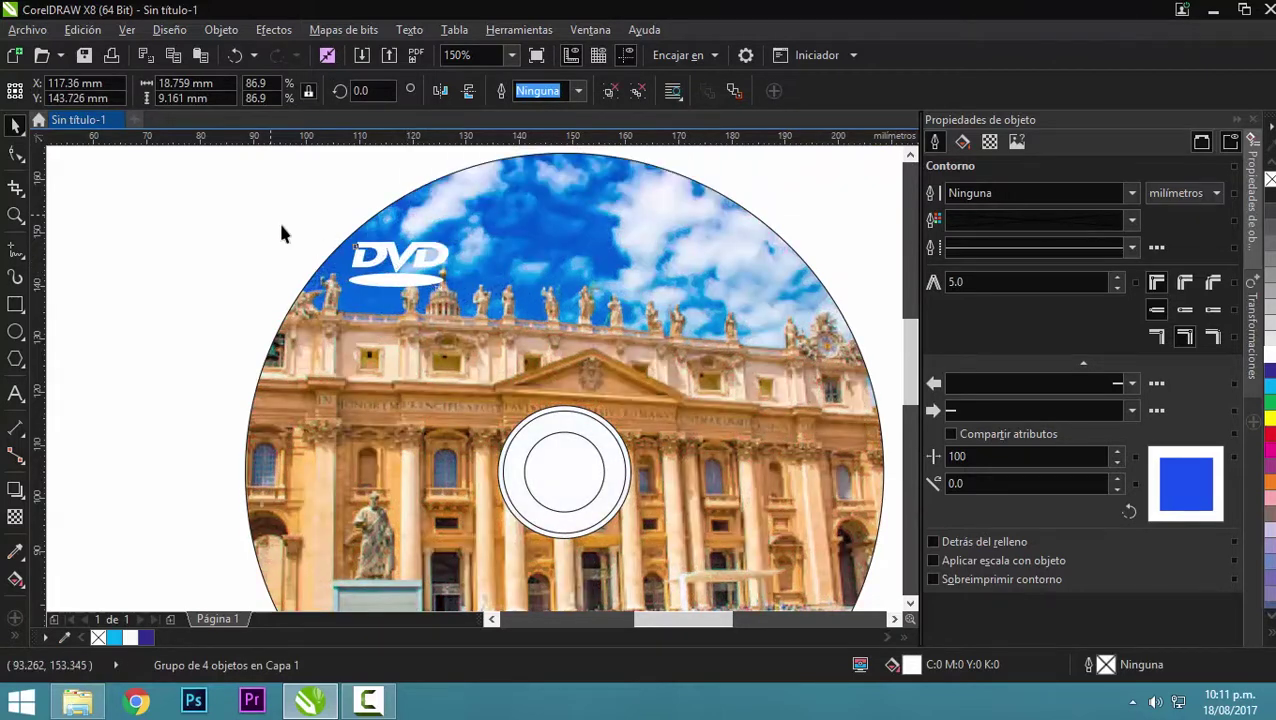
pyautogui.click(280, 236)
# Copy papa.png from the MATERIALES folder in File Explorer and paste it into the CorelDRAW drawing
pyautogui.scroll(-2, 179, 272)
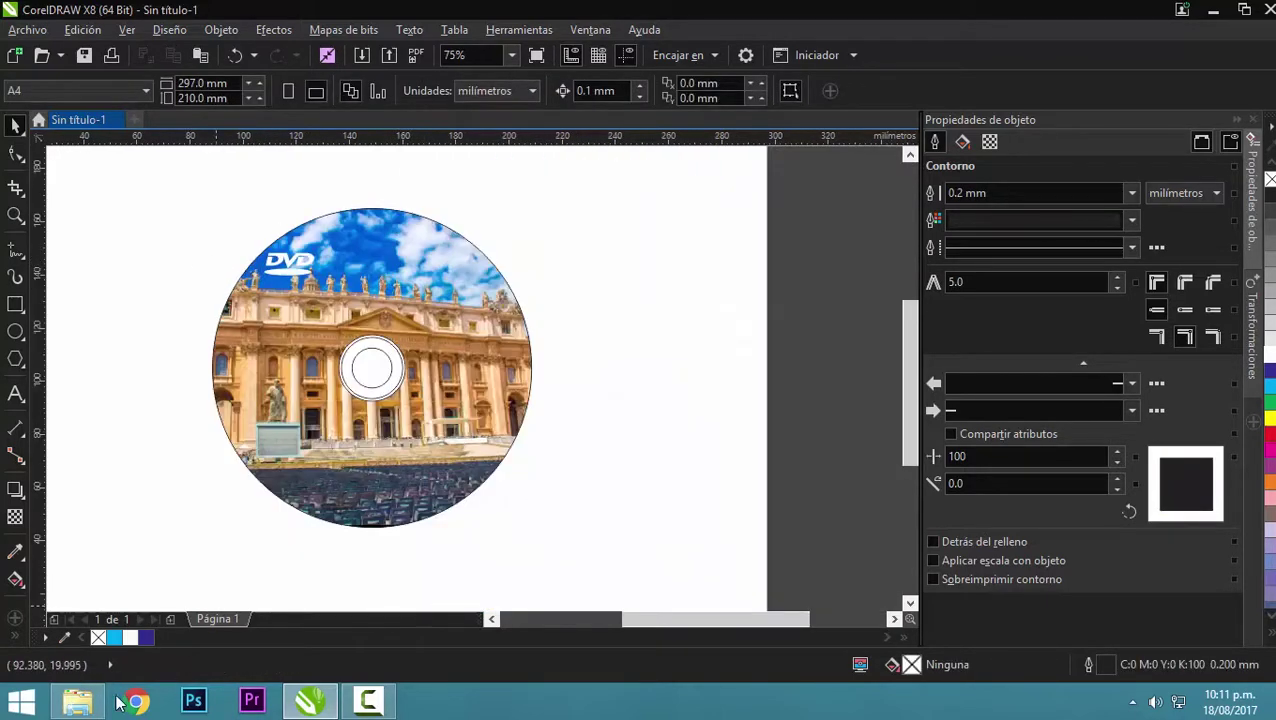
pyautogui.click(78, 700)
pyautogui.click(481, 283)
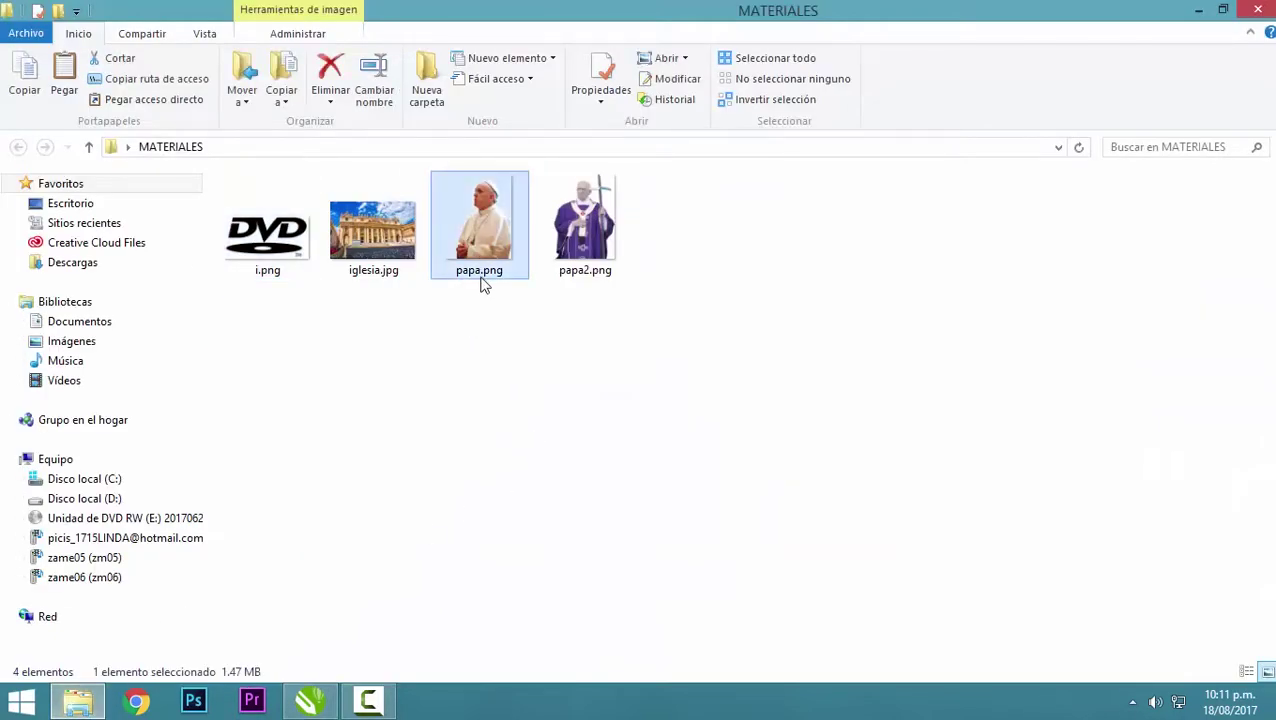
pyautogui.click(310, 700)
pyautogui.hotkey('ctrl', 'v')
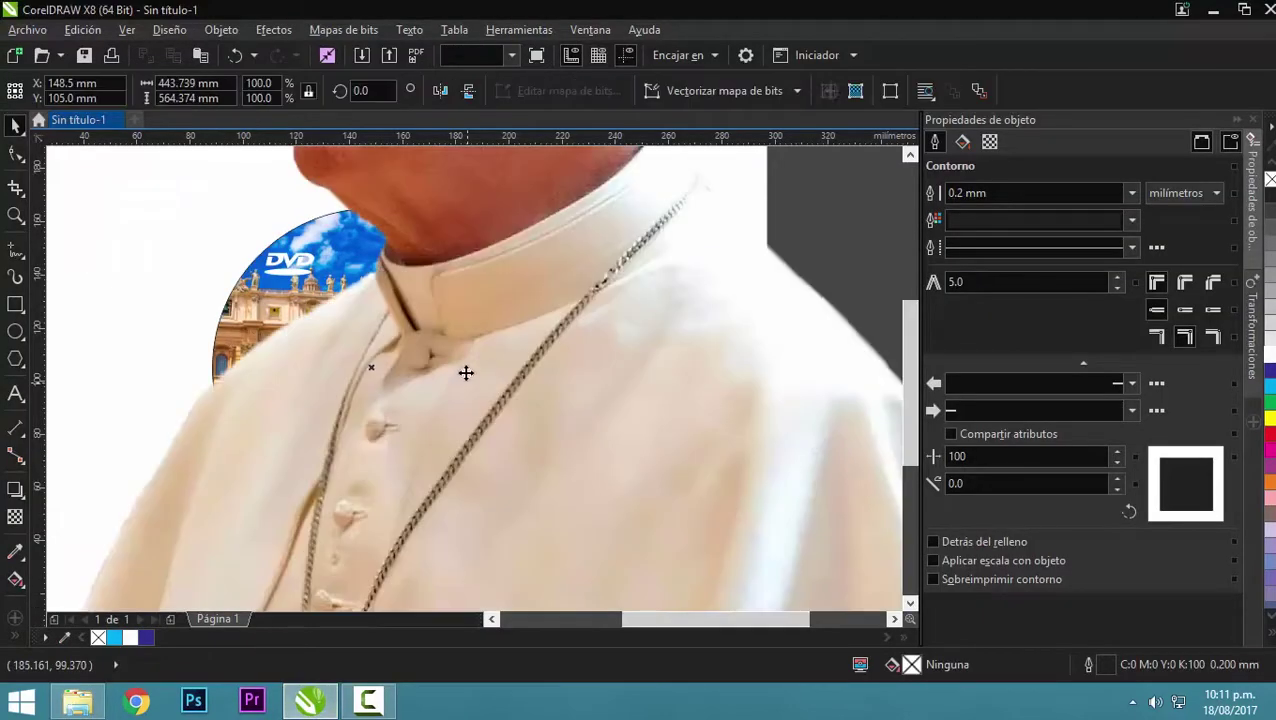
# Shrink the pasted portrait proportionally until it fits within the disc, over the centre rings
pyautogui.scroll(-3, 501, 340)
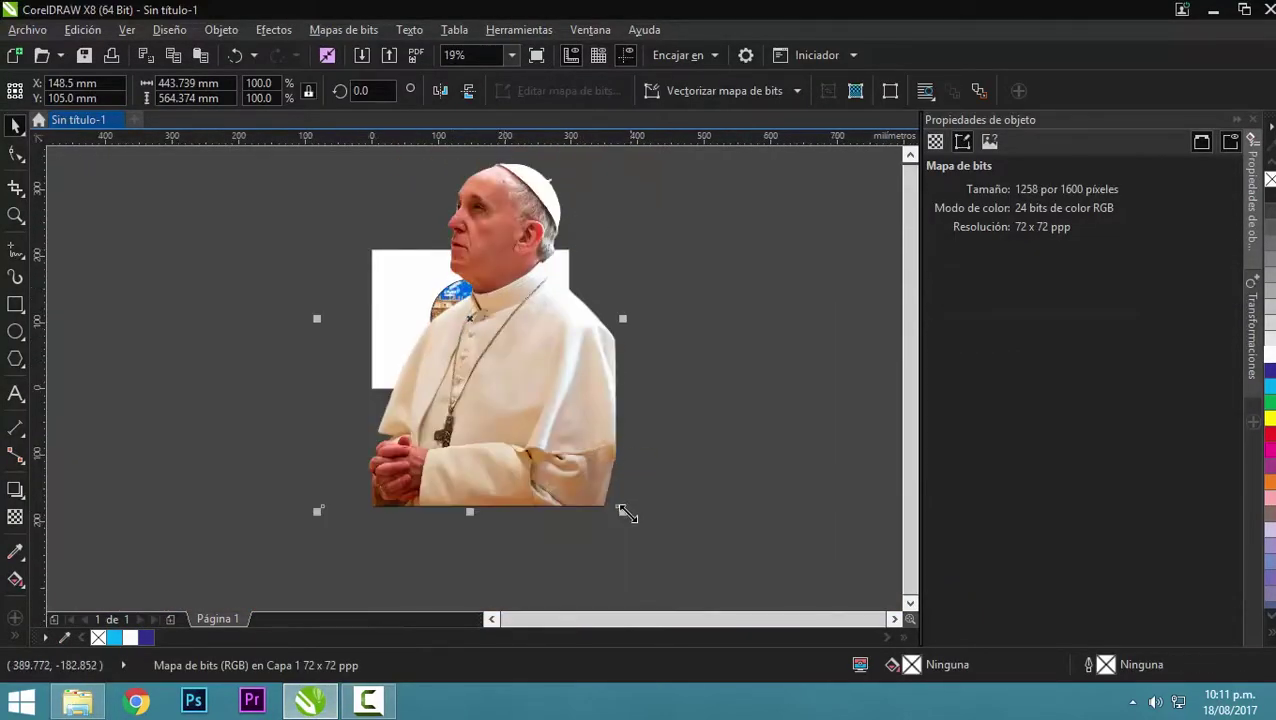
pyautogui.moveTo(626, 513); pyautogui.dragTo(490, 318)
pyautogui.click(557, 332)
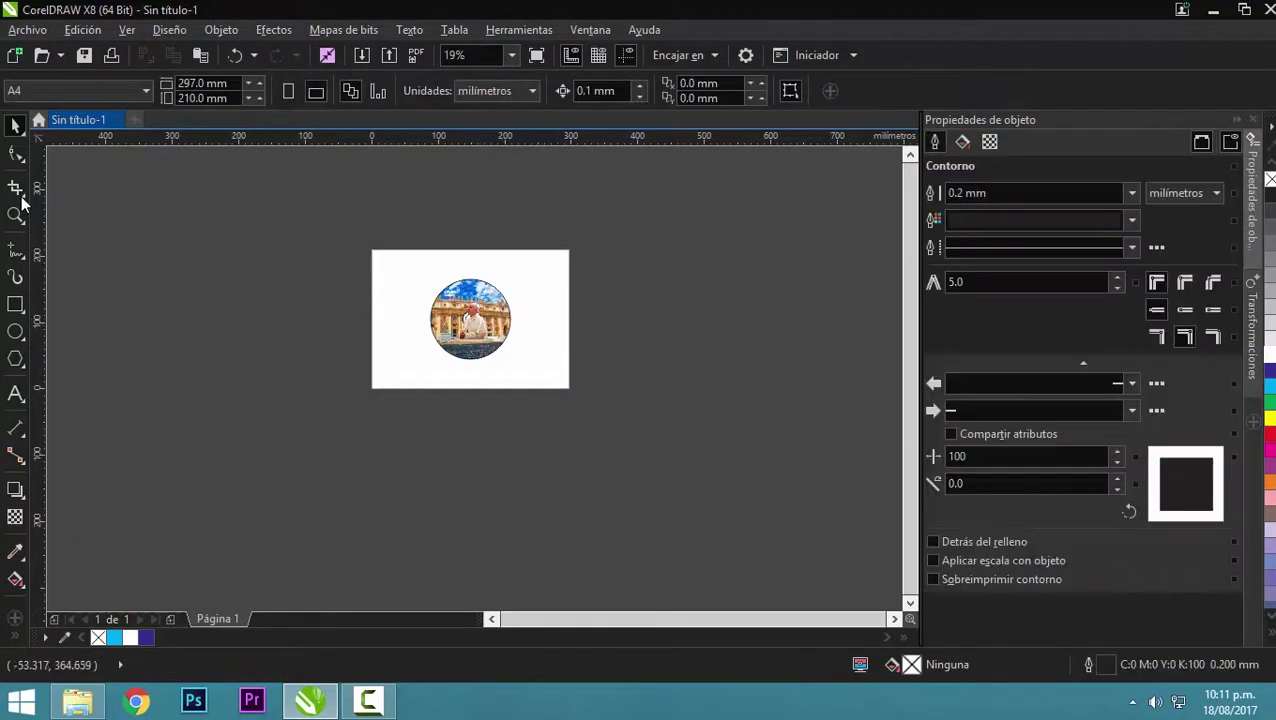
# Enlarge the portrait to about 66.1 × 84.0 mm and place it on the disc's right half, beside the centre rings
pyautogui.click(23, 218)
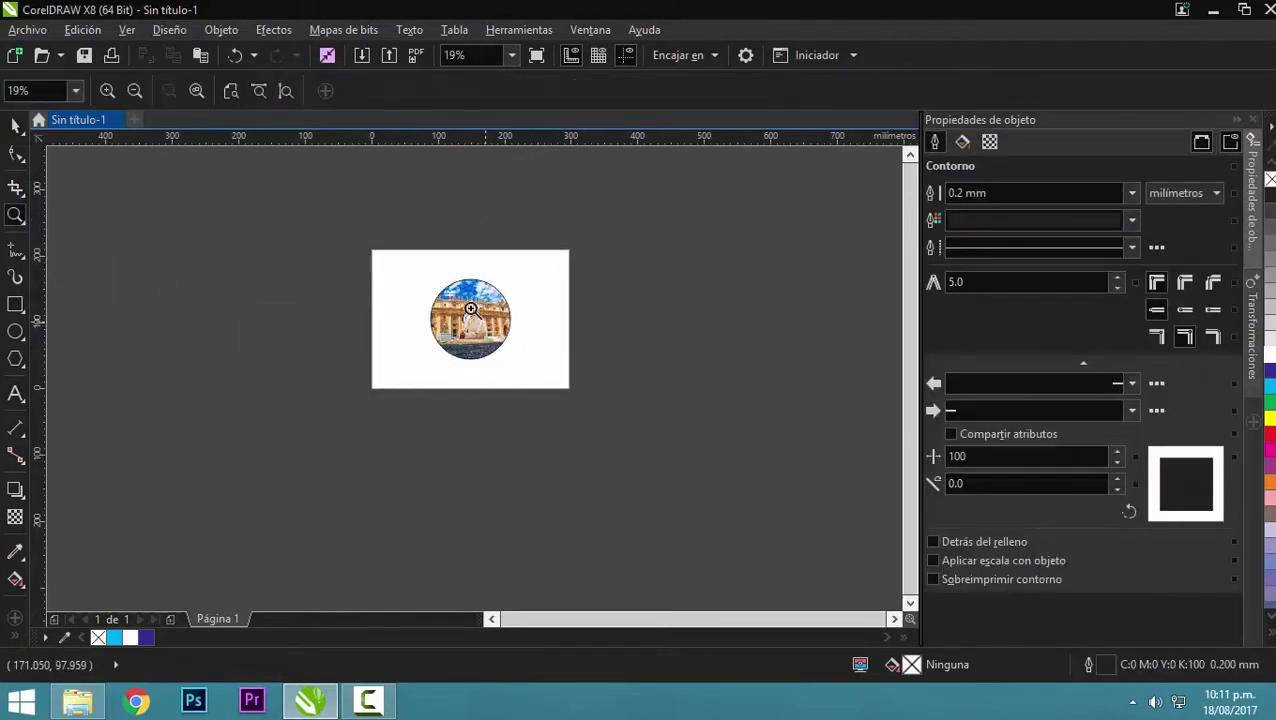
pyautogui.moveTo(518, 360); pyautogui.dragTo(519, 361)
pyautogui.click(18, 127)
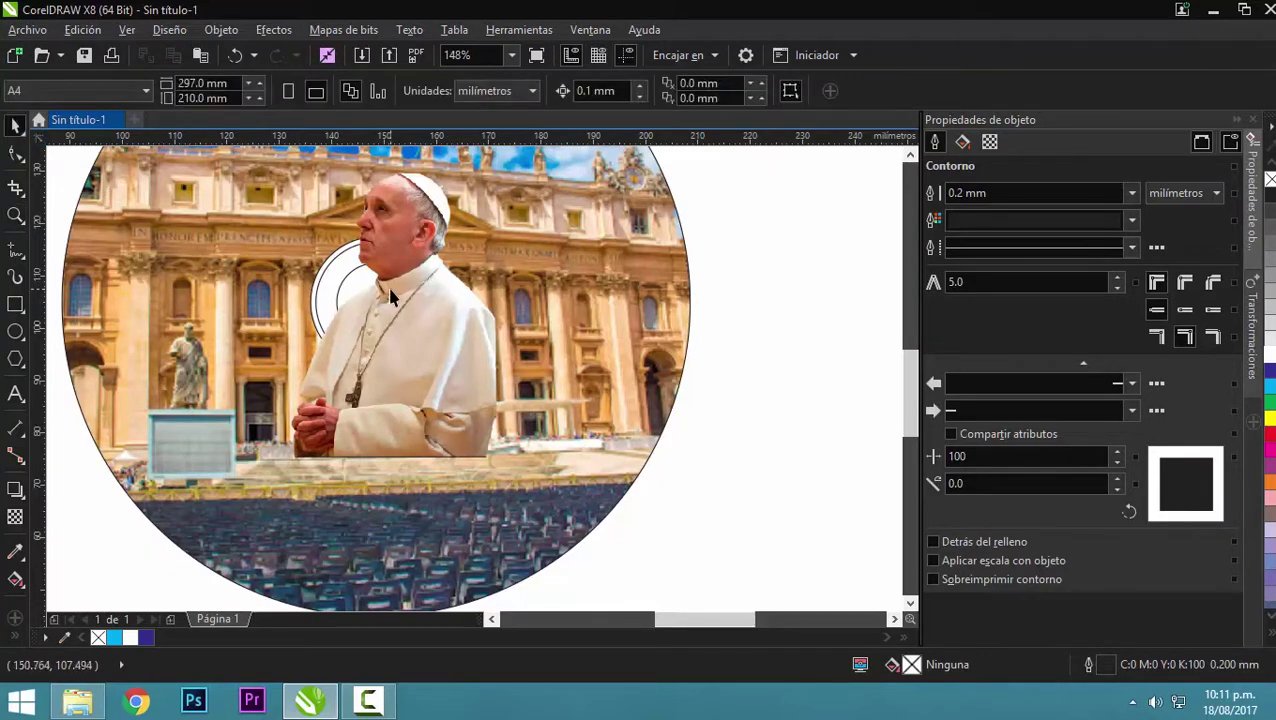
pyautogui.moveTo(389, 294); pyautogui.dragTo(461, 289)
pyautogui.scroll(-1, 504, 311)
pyautogui.moveTo(498, 349)
pyautogui.mouseDown()
pyautogui.moveTo(505, 311)
pyautogui.moveTo(520, 338)
pyautogui.mouseUp()
pyautogui.moveTo(566, 377); pyautogui.dragTo(589, 407)
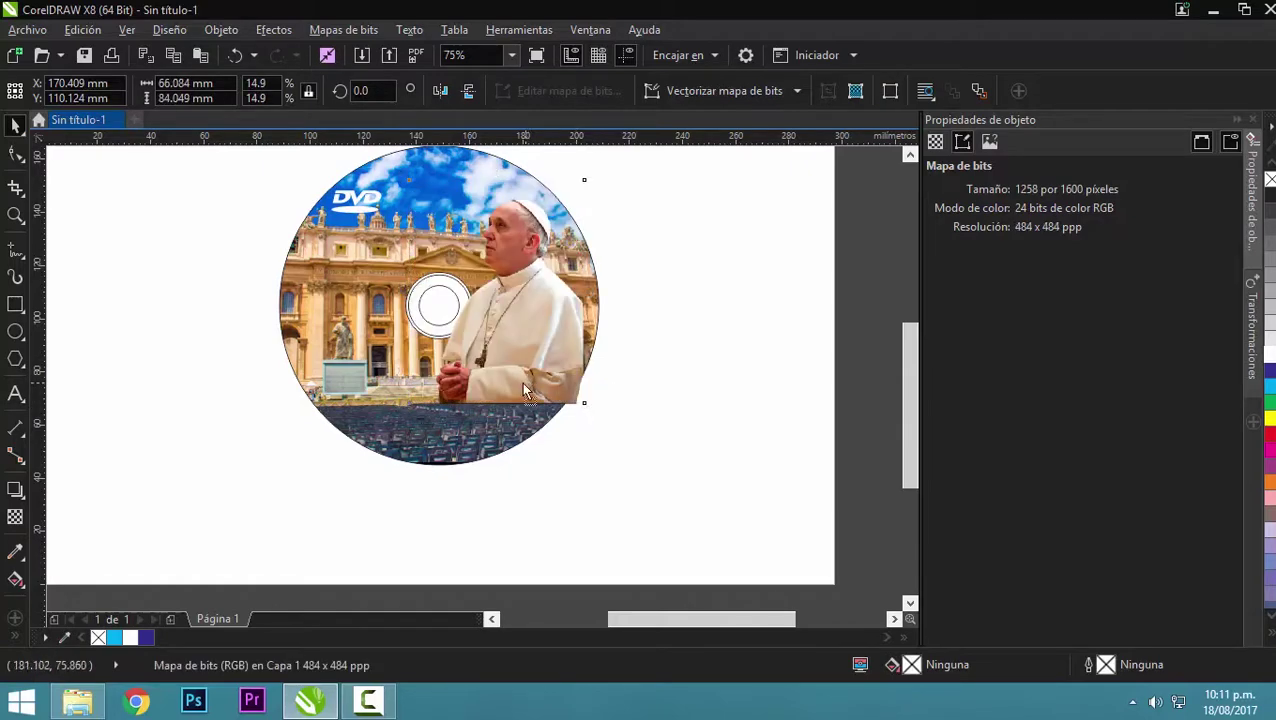
pyautogui.moveTo(521, 386); pyautogui.dragTo(511, 386)
pyautogui.click(697, 440)
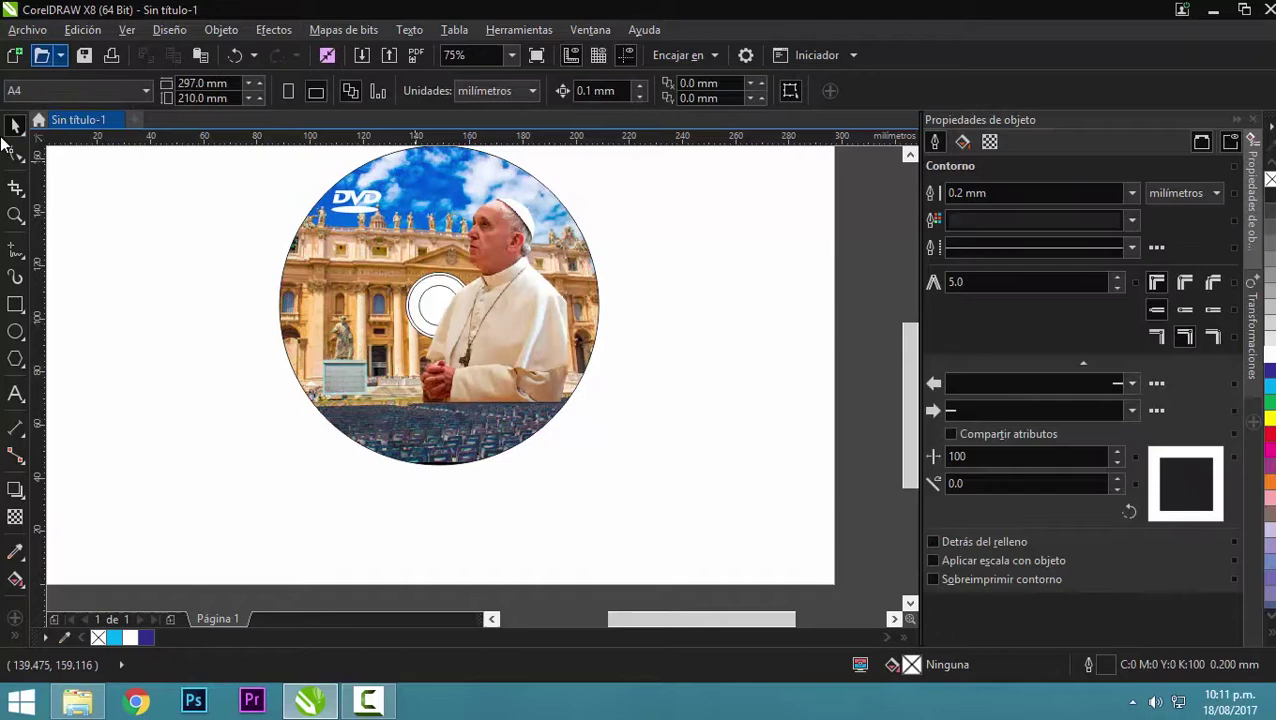
# PowerClip the portrait inside the disc so it sits behind the white centre rings
pyautogui.click(15, 215)
pyautogui.moveTo(285, 185); pyautogui.dragTo(675, 393)
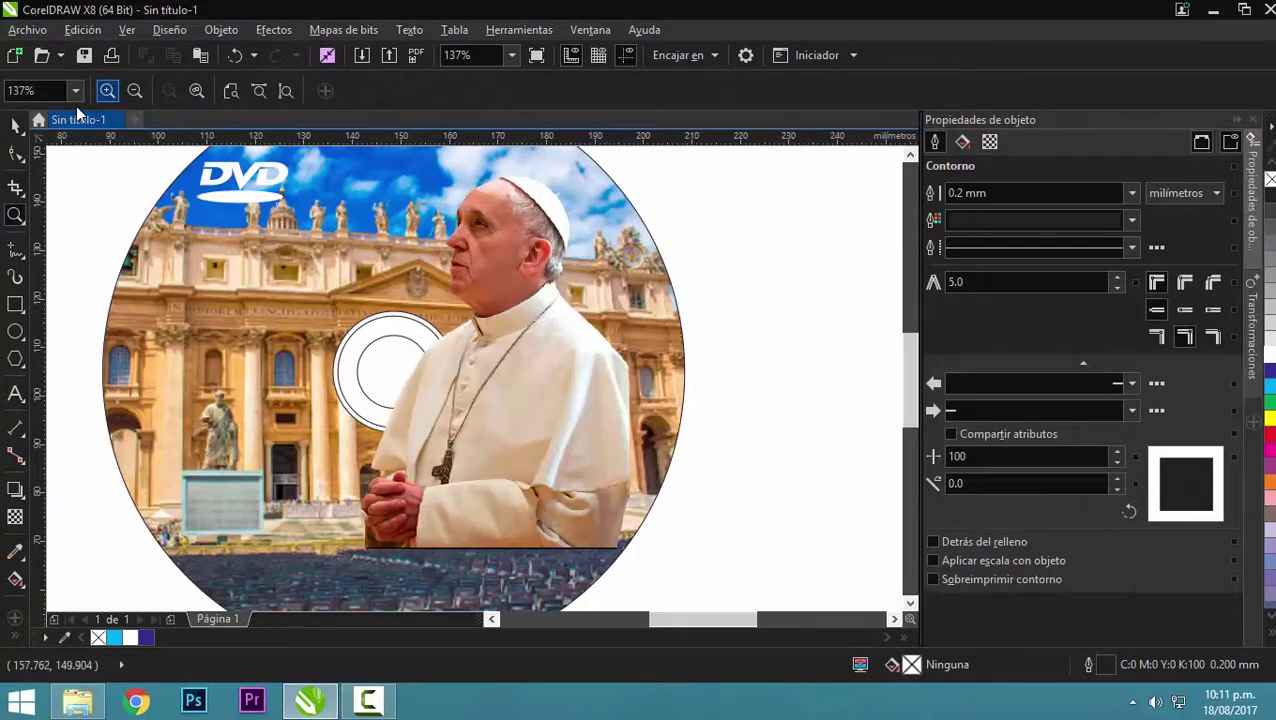
pyautogui.click(15, 122)
pyautogui.click(561, 354)
pyautogui.moveTo(565, 378); pyautogui.dragTo(545, 357)
pyautogui.rightClick(510, 360)
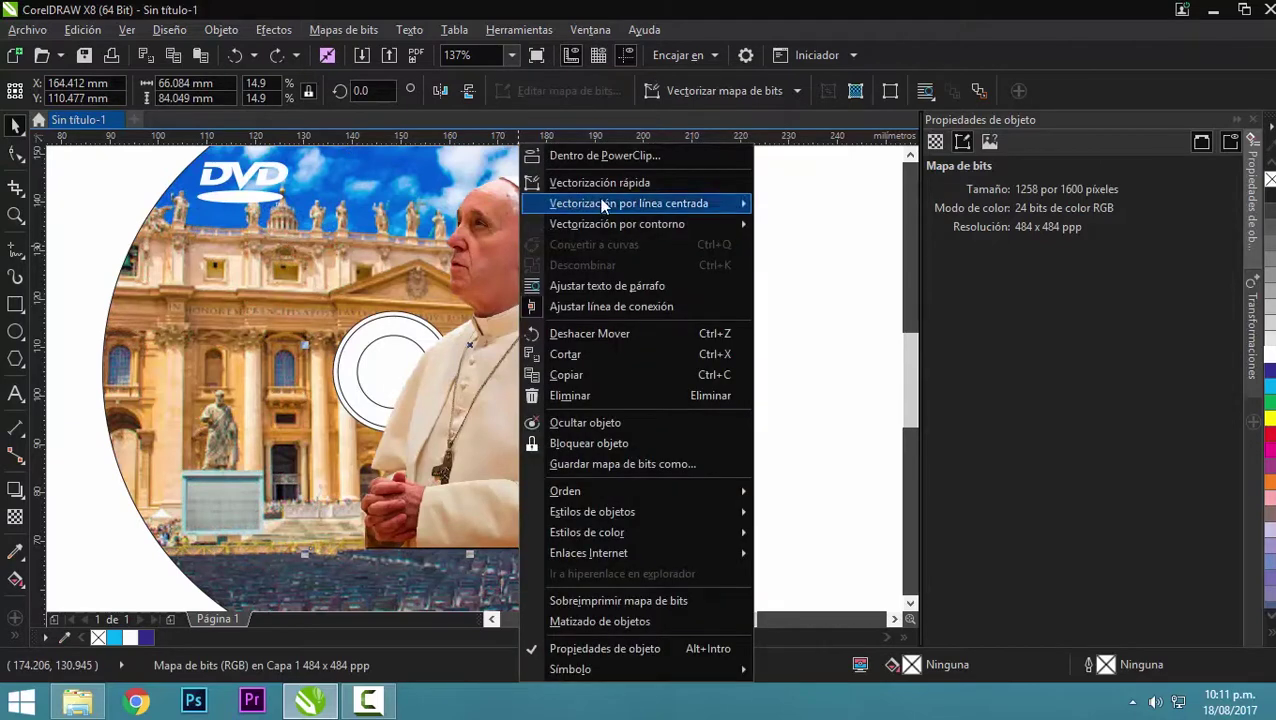
pyautogui.click(560, 150)
pyautogui.click(204, 275)
pyautogui.click(785, 347)
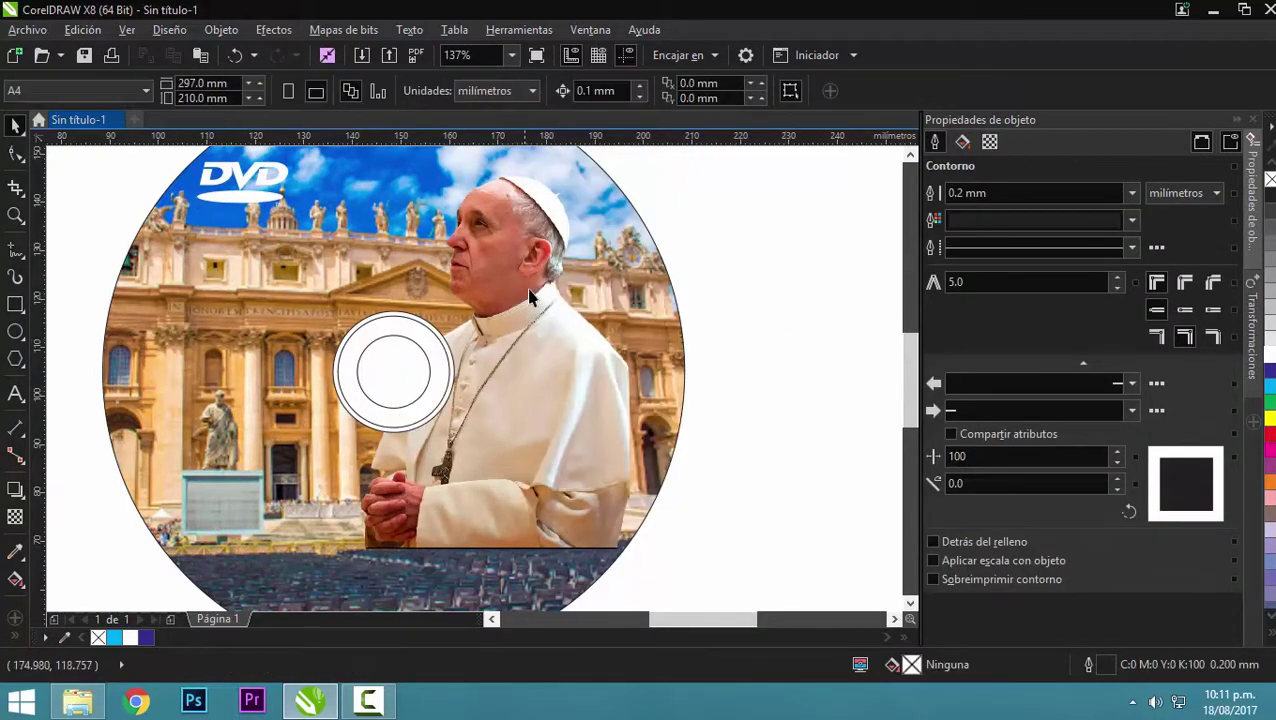
# Copy papa2.png from the MATERIALES folder in File Explorer and paste it into the CorelDRAW drawing
pyautogui.scroll(-2, 619, 317)
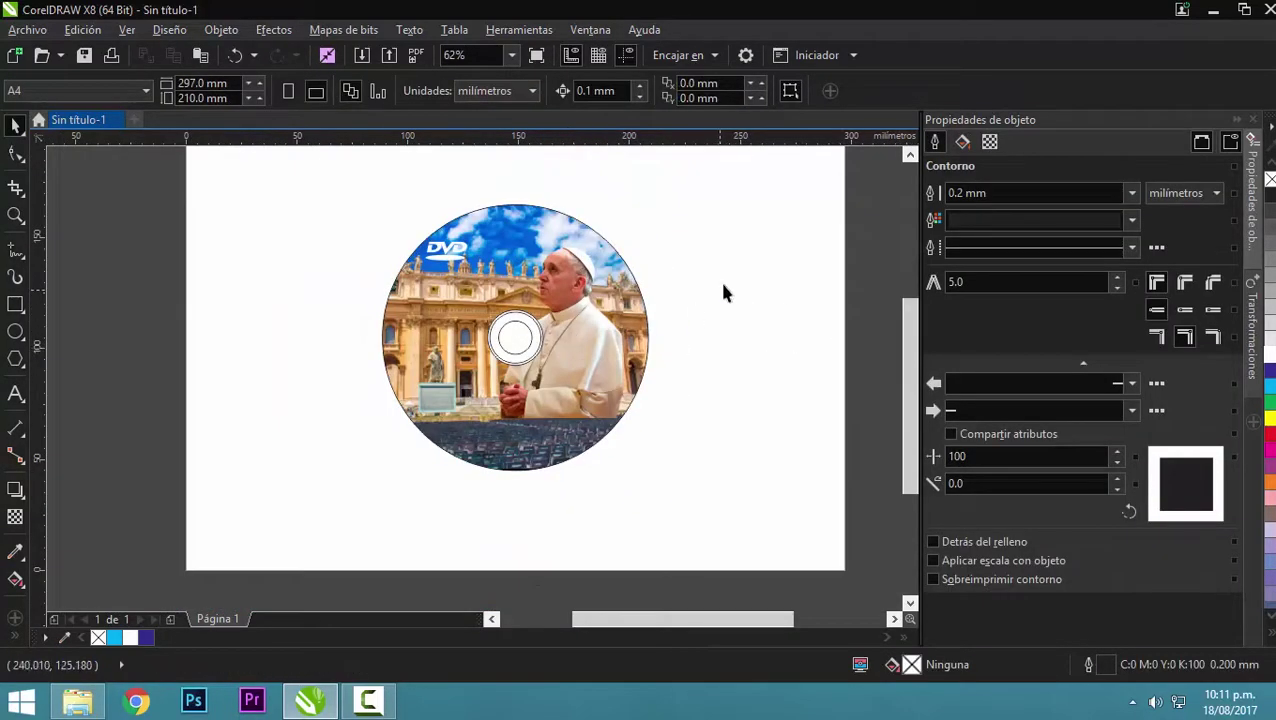
pyautogui.scroll(2, 614, 294)
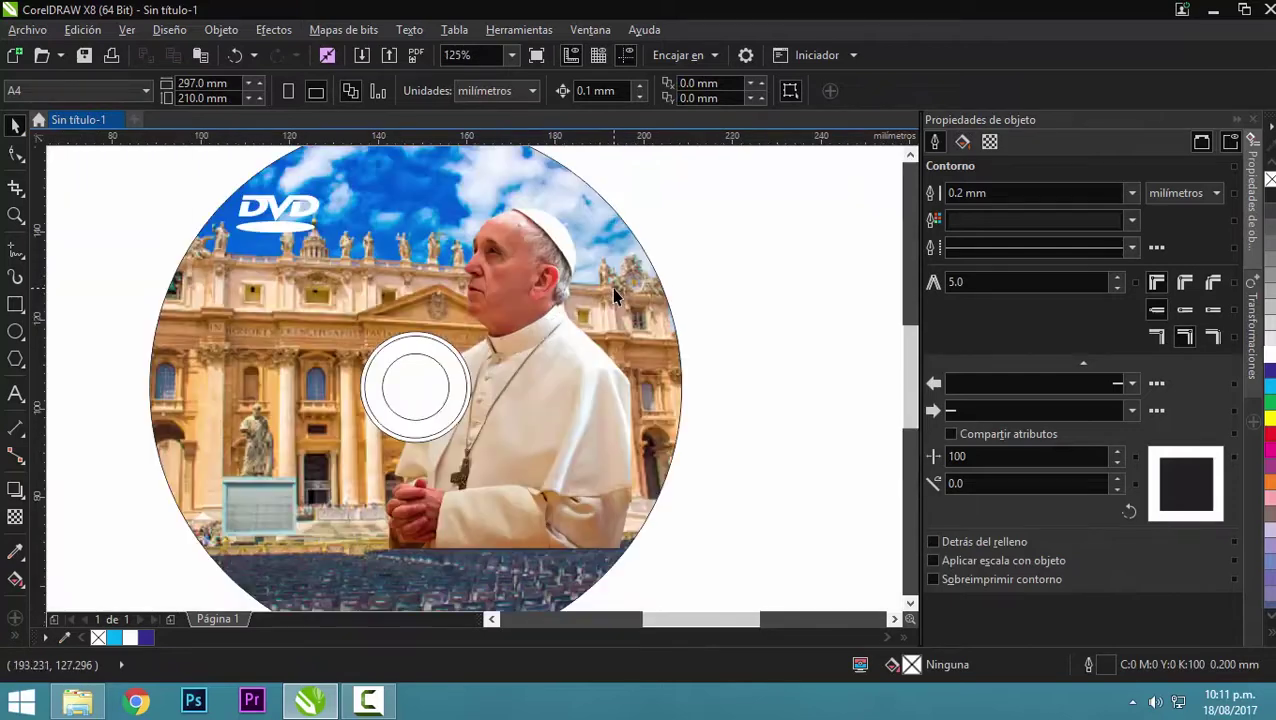
pyautogui.click(78, 701)
pyautogui.click(555, 285)
pyautogui.click(585, 235)
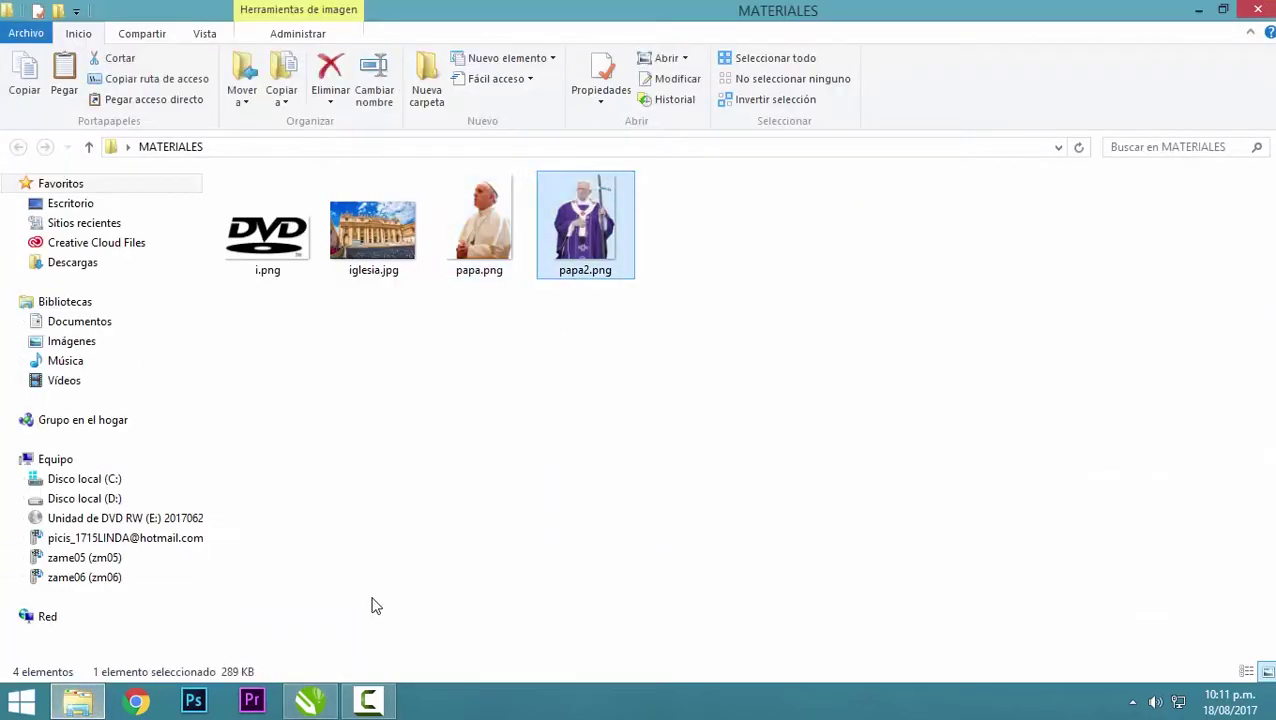
pyautogui.click(322, 706)
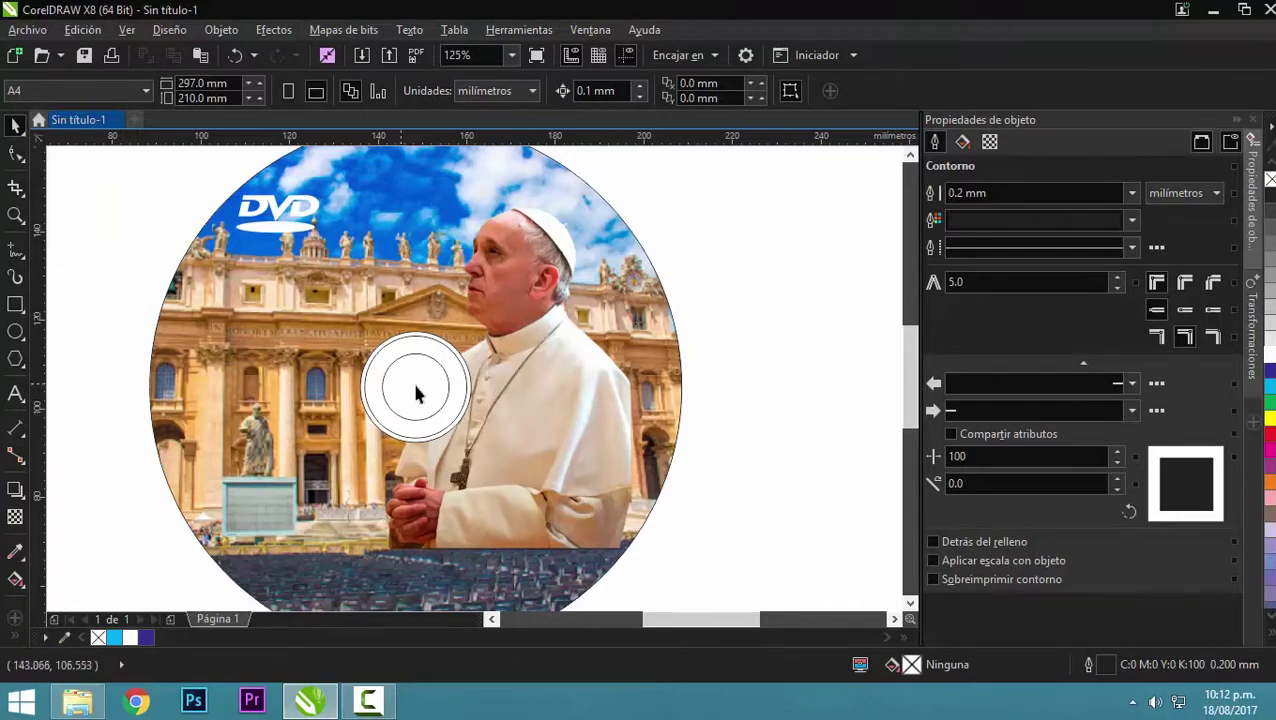
pyautogui.moveTo(397, 388); pyautogui.dragTo(421, 382)
# Scale the purple-robed figure down to about 18.4 × 25.7 mm and place it on the disc's lower-left area
pyautogui.scroll(-2, 454, 370)
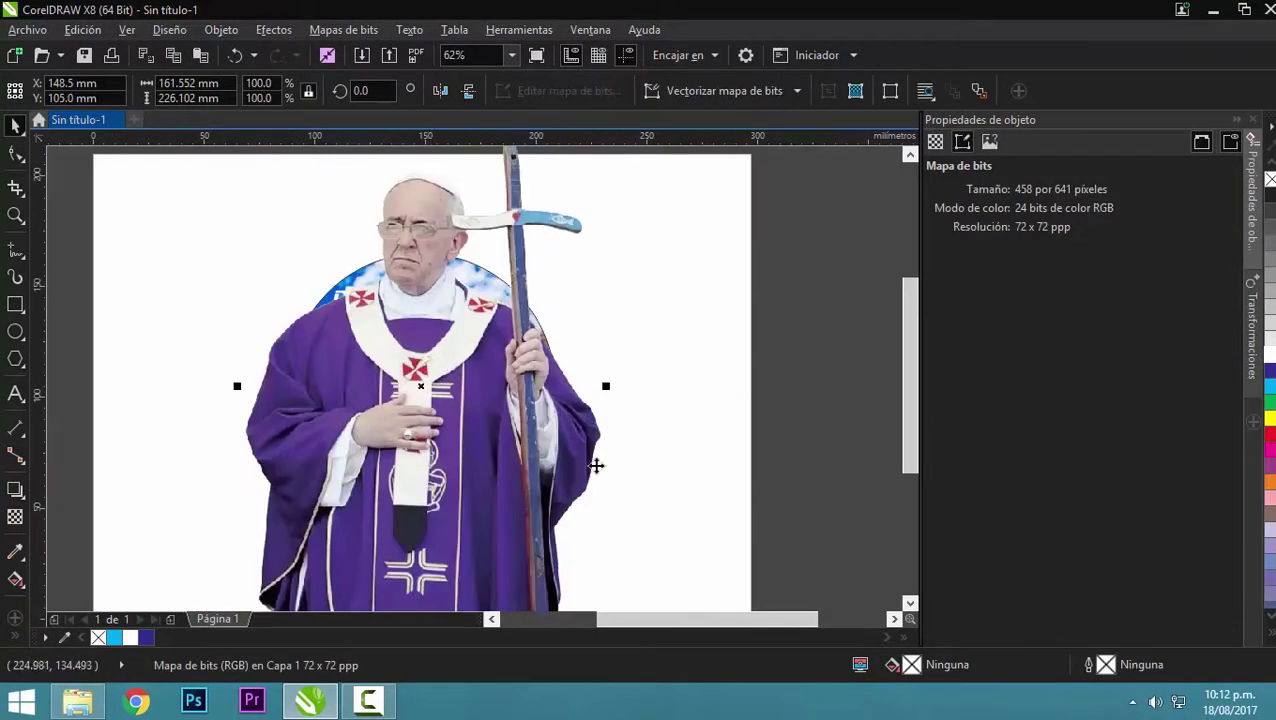
pyautogui.scroll(-2, 595, 465)
pyautogui.moveTo(603, 290); pyautogui.dragTo(586, 401)
pyautogui.click(640, 406)
pyautogui.moveTo(510, 417); pyautogui.dragTo(521, 476)
pyautogui.click(341, 404)
# Shift the purple-robed figure right over the statue's pedestal and enlarge it to about 27.5 × 38.4 mm
pyautogui.click(15, 215)
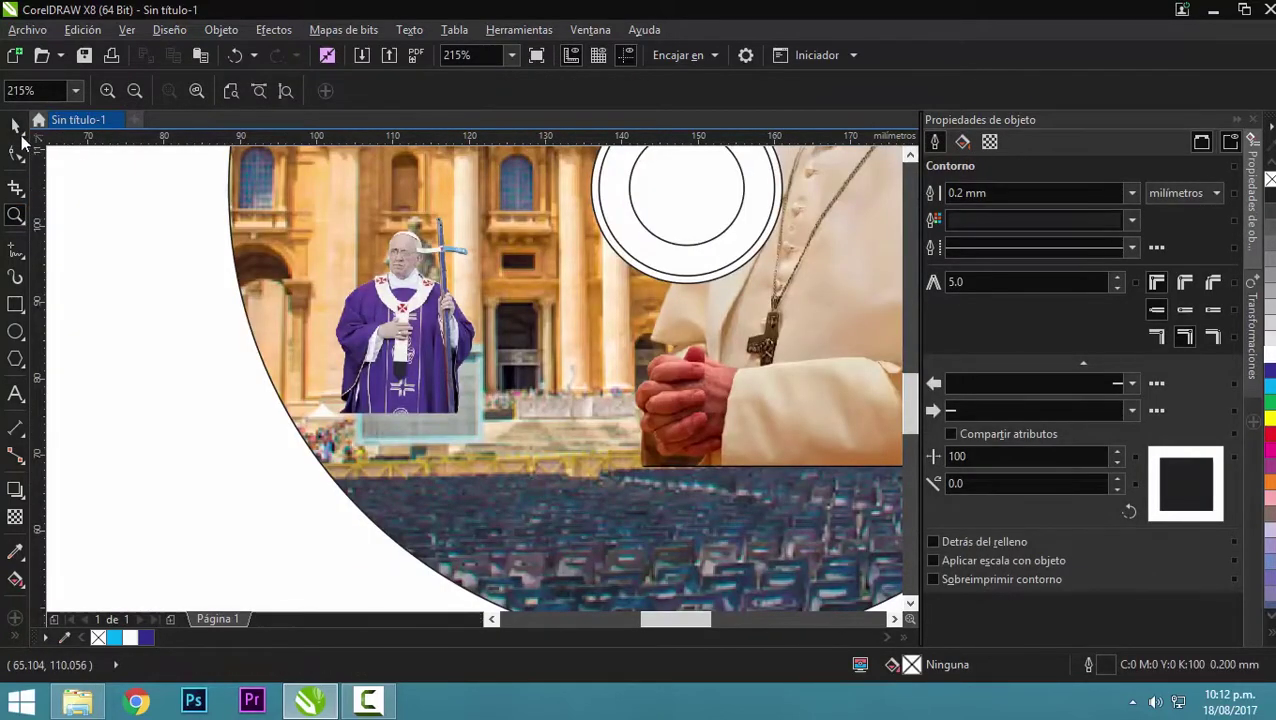
pyautogui.click(15, 125)
pyautogui.click(413, 330)
pyautogui.moveTo(413, 330); pyautogui.dragTo(448, 325)
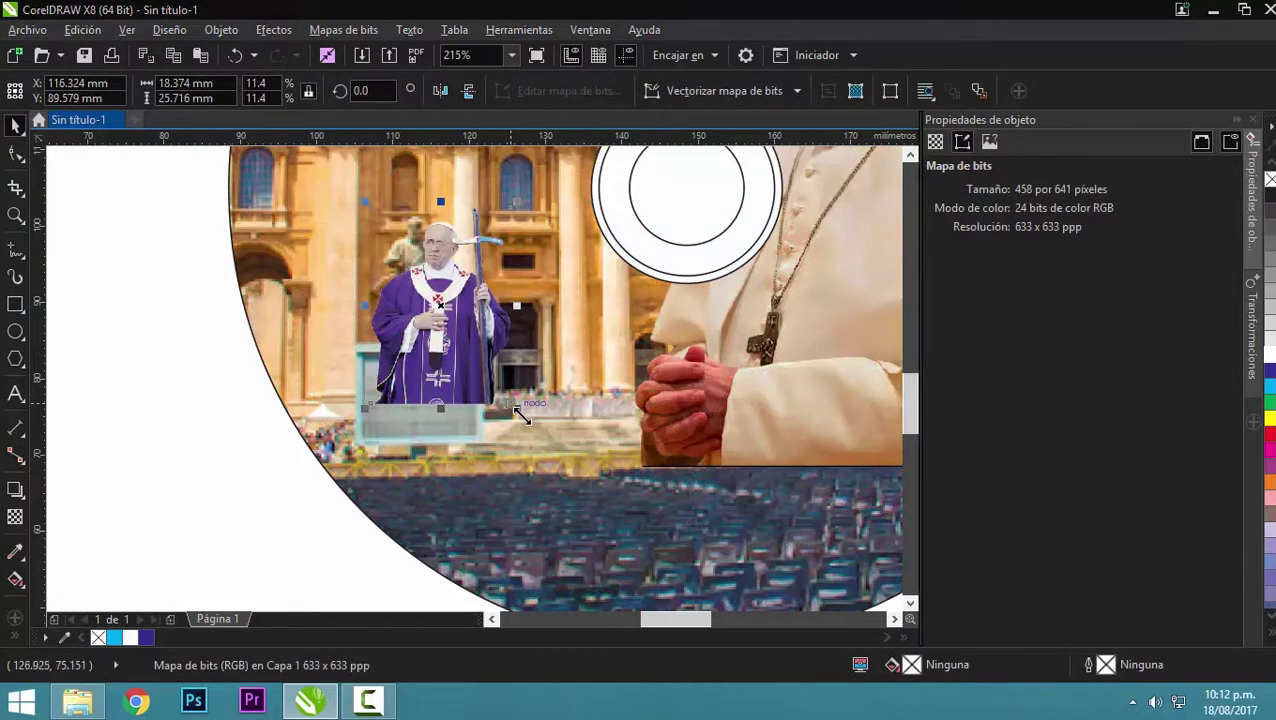
pyautogui.moveTo(517, 412)
pyautogui.mouseDown()
pyautogui.moveTo(552, 461)
pyautogui.moveTo(509, 425)
pyautogui.mouseUp()
pyautogui.click(208, 318)
pyautogui.scroll(-2, 412, 341)
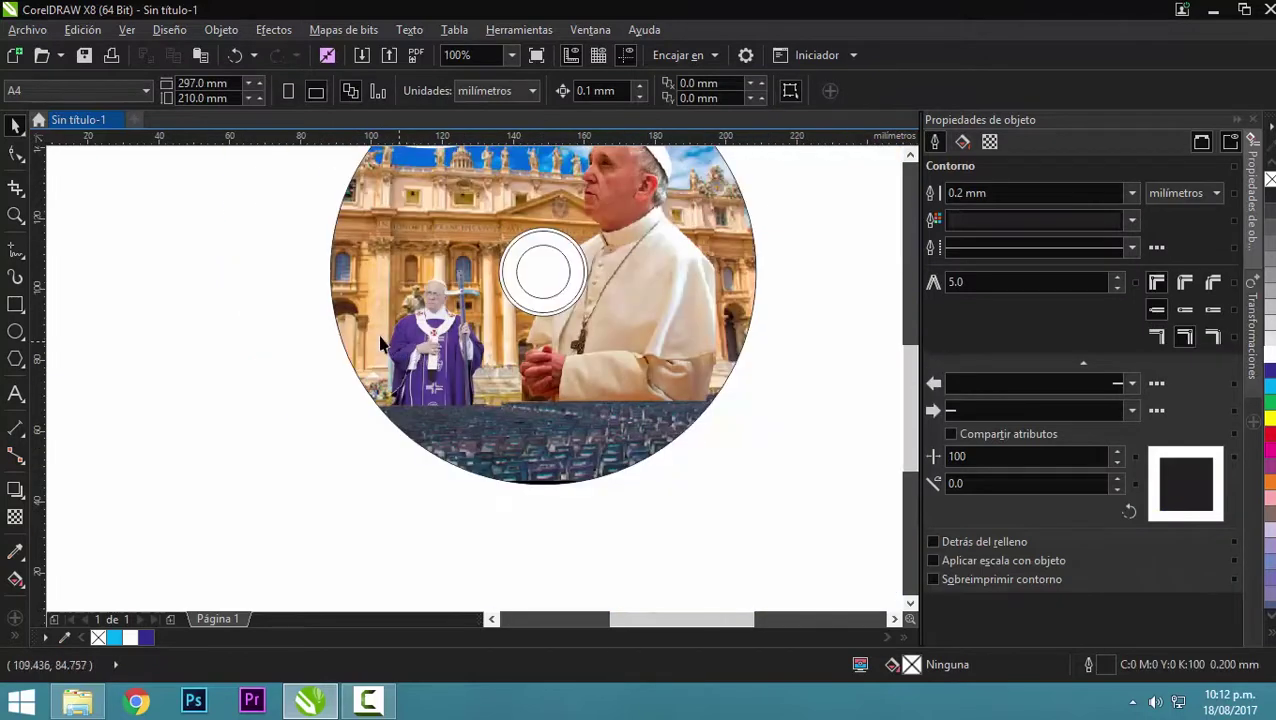
# Apply a linear transparency at about -84.6° to the purple-robed figure, fading out its lower edge
pyautogui.click(15, 215)
pyautogui.moveTo(328, 279); pyautogui.dragTo(592, 444)
pyautogui.click(15, 125)
pyautogui.scroll(-2, 390, 335)
pyautogui.click(405, 340)
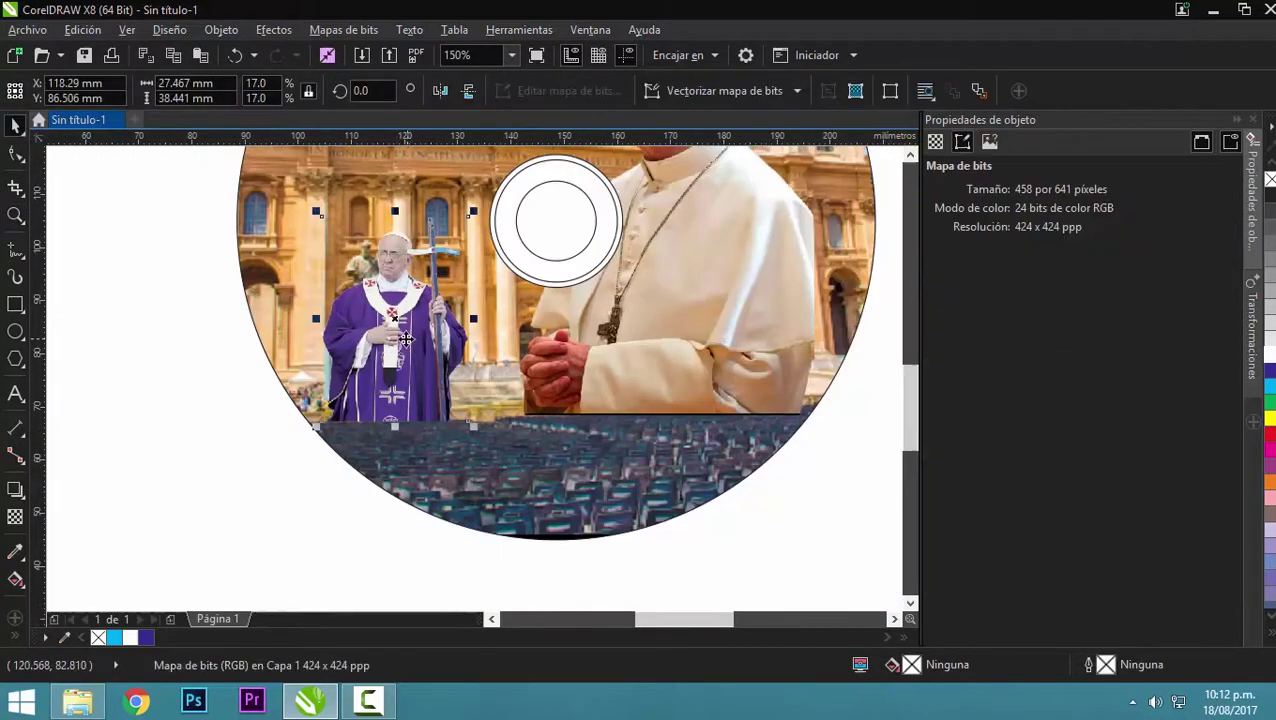
pyautogui.click(15, 516)
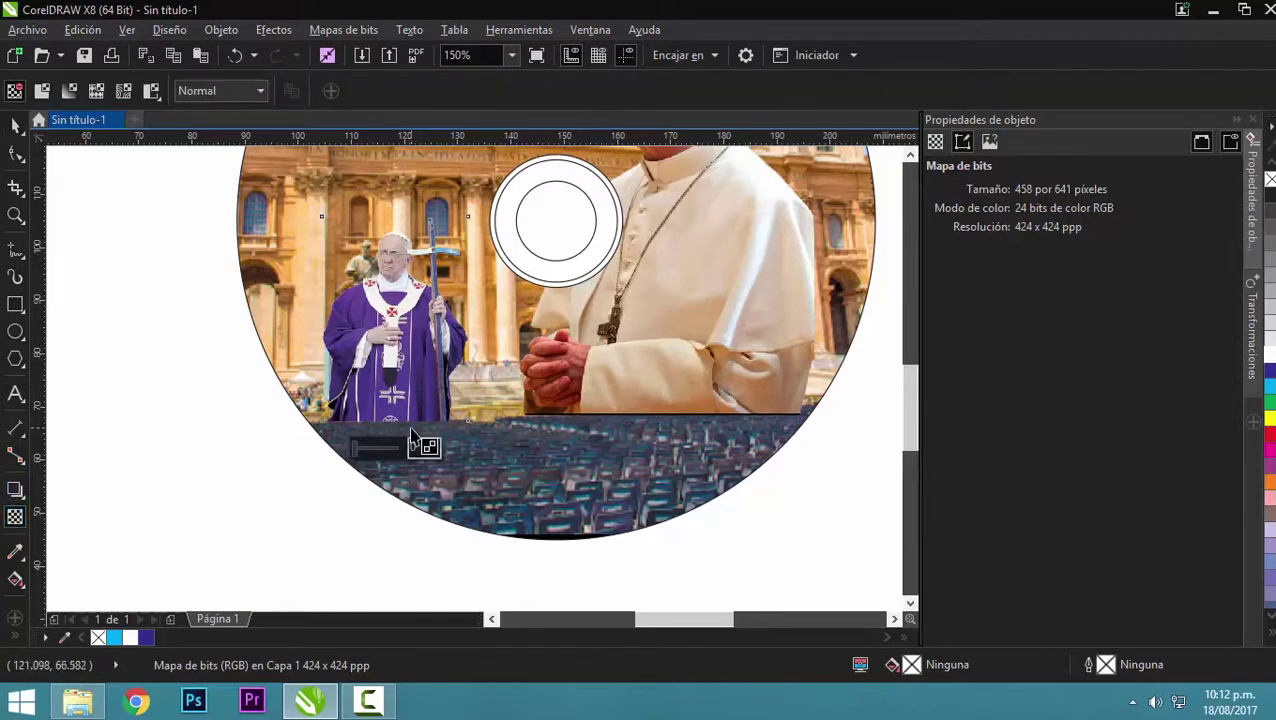
pyautogui.moveTo(395, 385); pyautogui.dragTo(399, 471)
pyautogui.moveTo(395, 407); pyautogui.dragTo(393, 380)
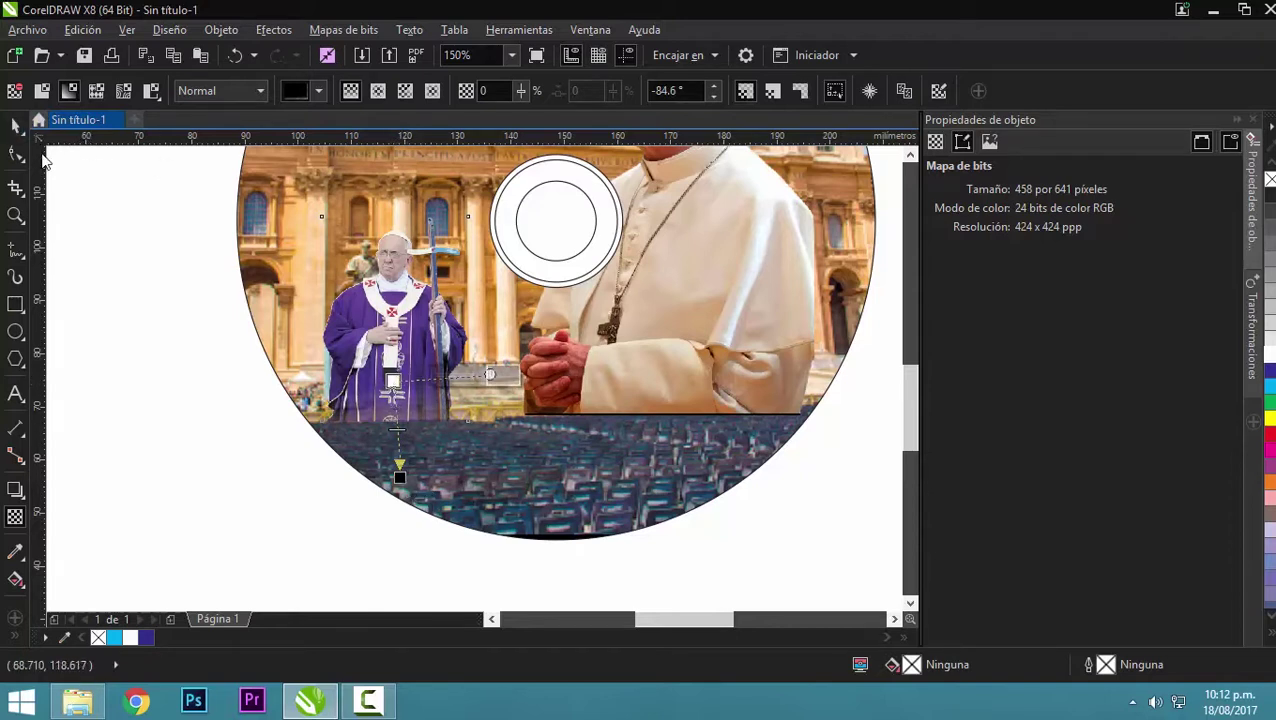
pyautogui.click(16, 126)
pyautogui.click(122, 233)
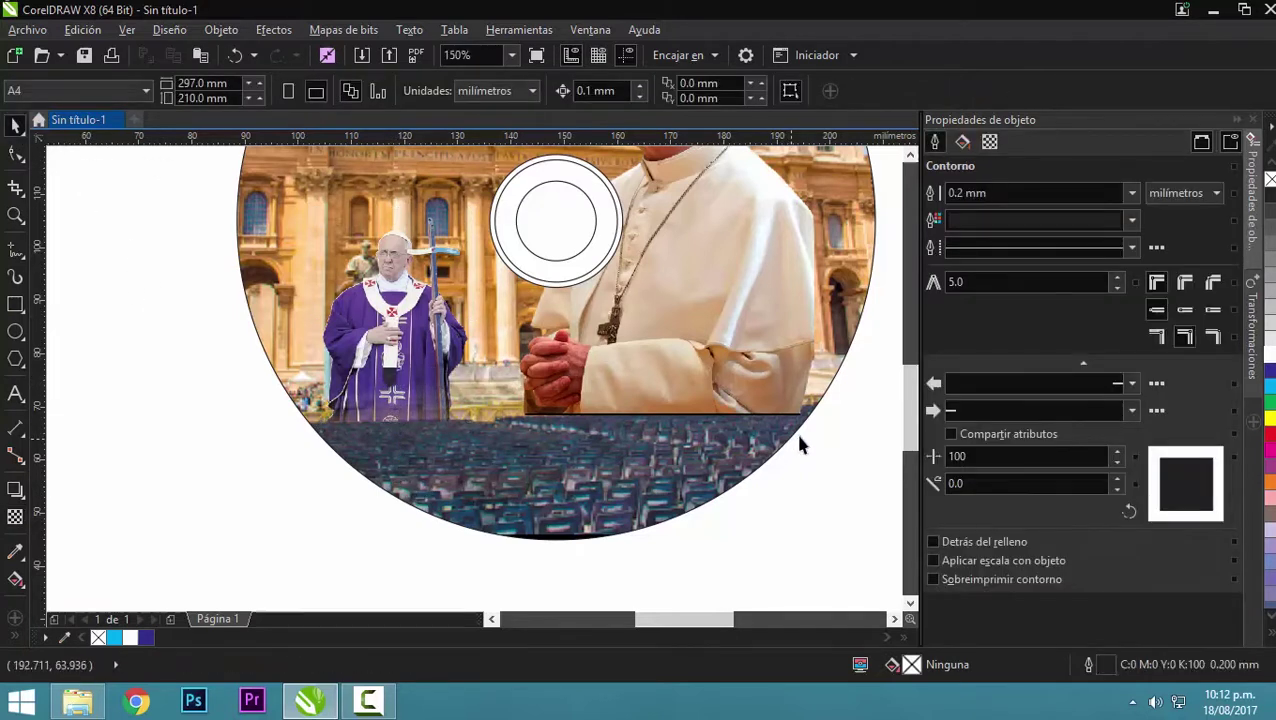
# Add the artistic text "Todos los derechos reservados" above the disc
pyautogui.scroll(3, 903, 377)
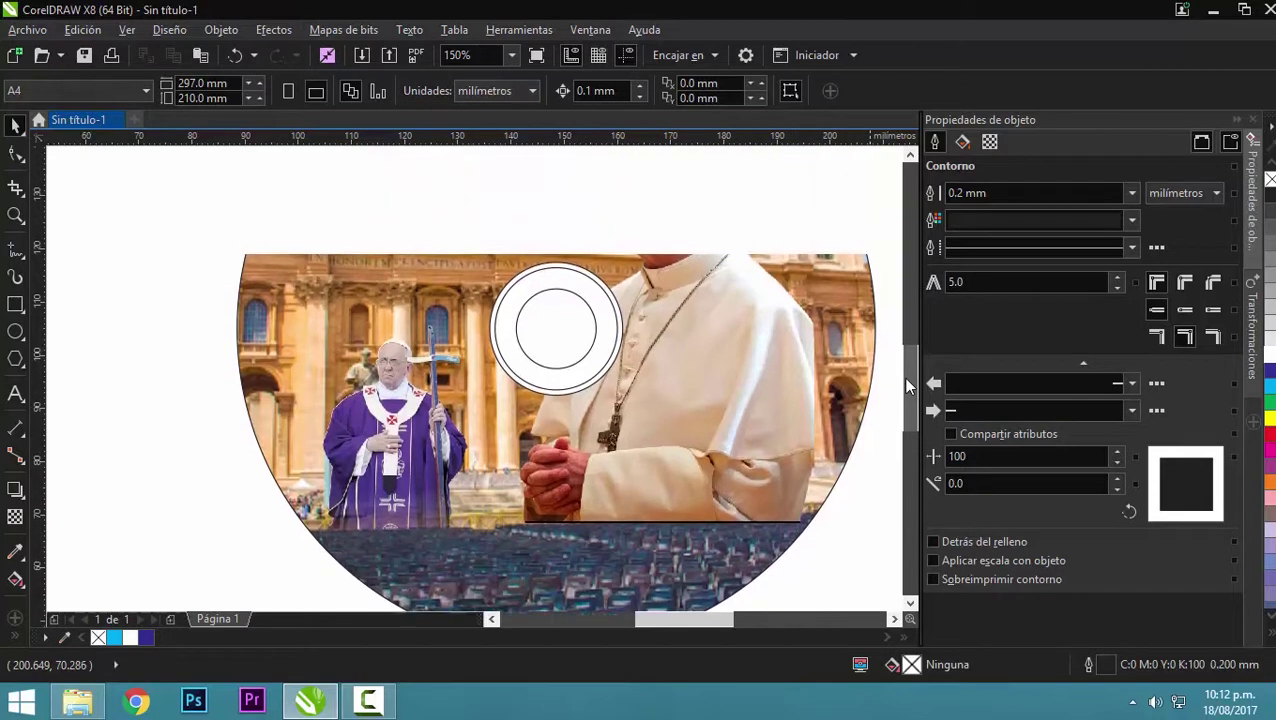
pyautogui.scroll(3, 901, 378)
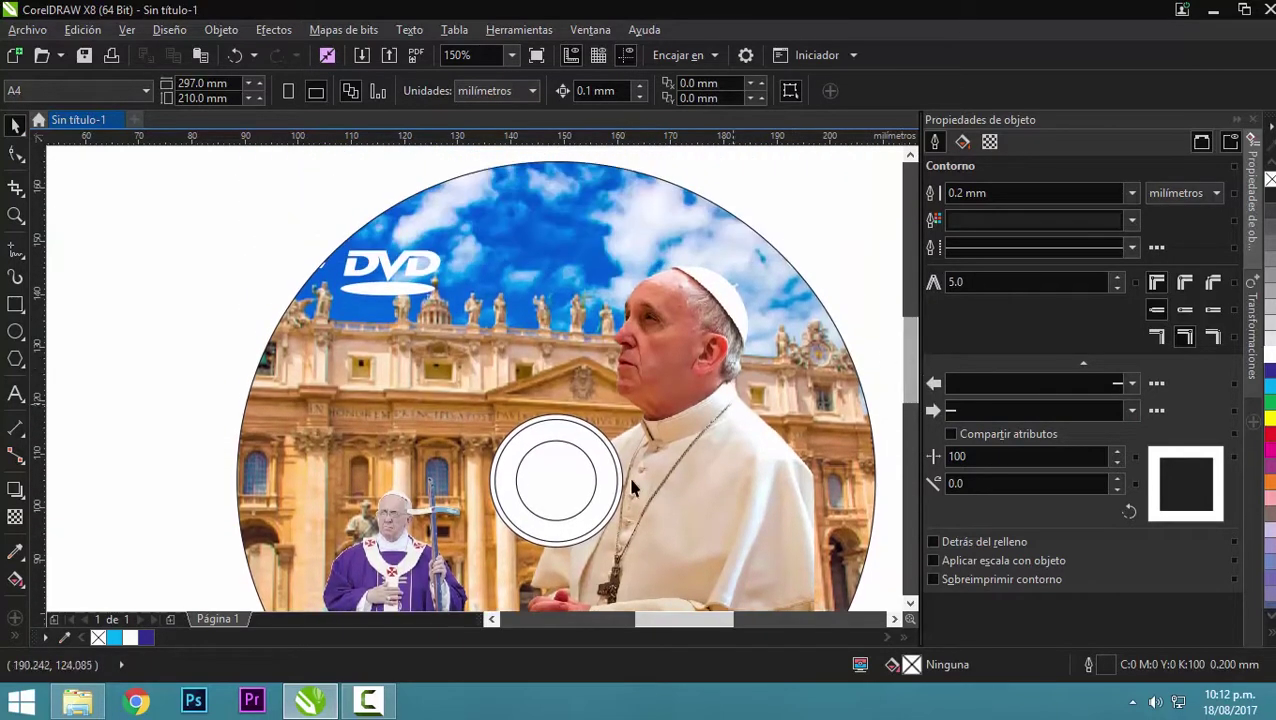
pyautogui.moveTo(675, 631); pyautogui.dragTo(688, 631)
pyautogui.scroll(2, 912, 372)
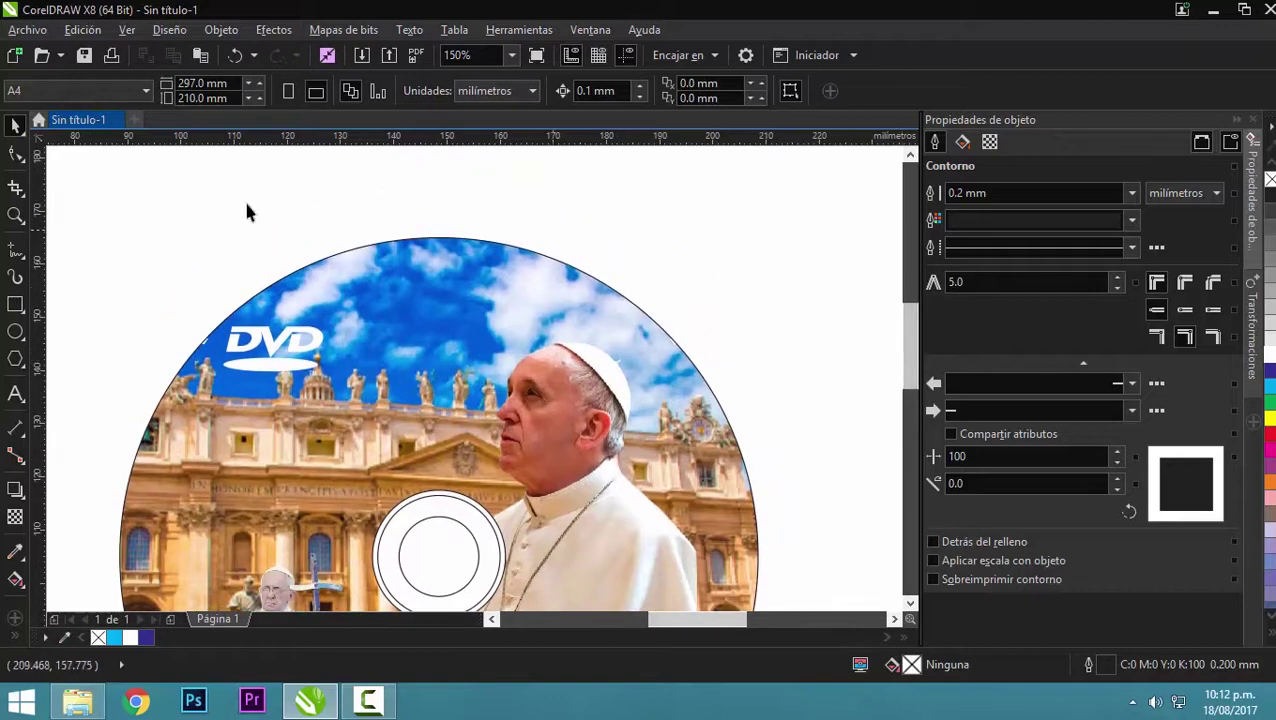
pyautogui.click(15, 394)
pyautogui.click(280, 196)
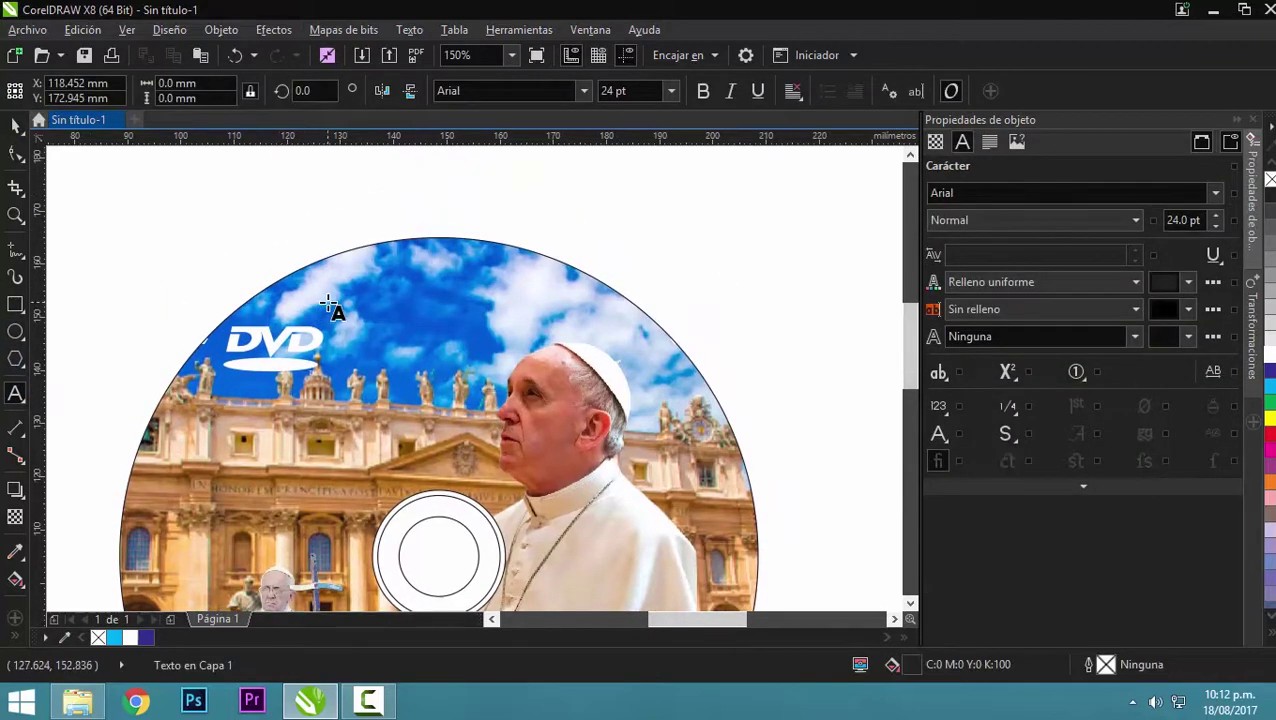
pyautogui.write('Todos lo')
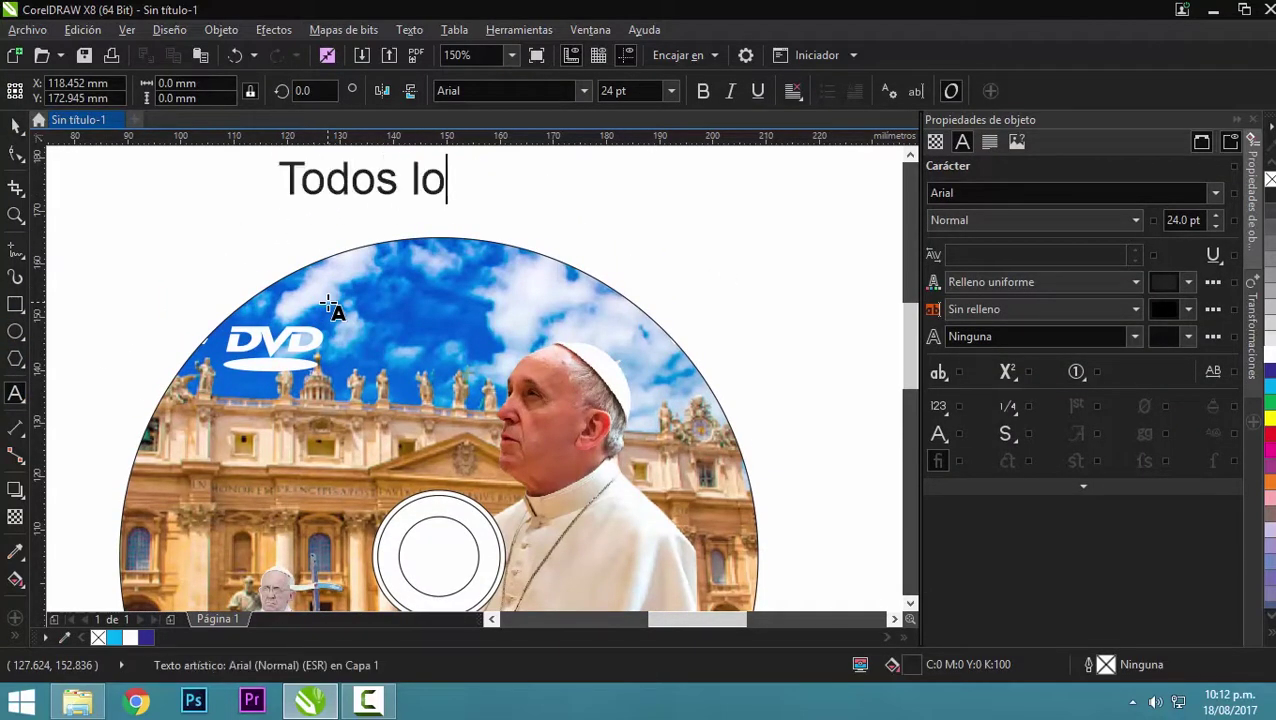
pyautogui.write('s derechos')
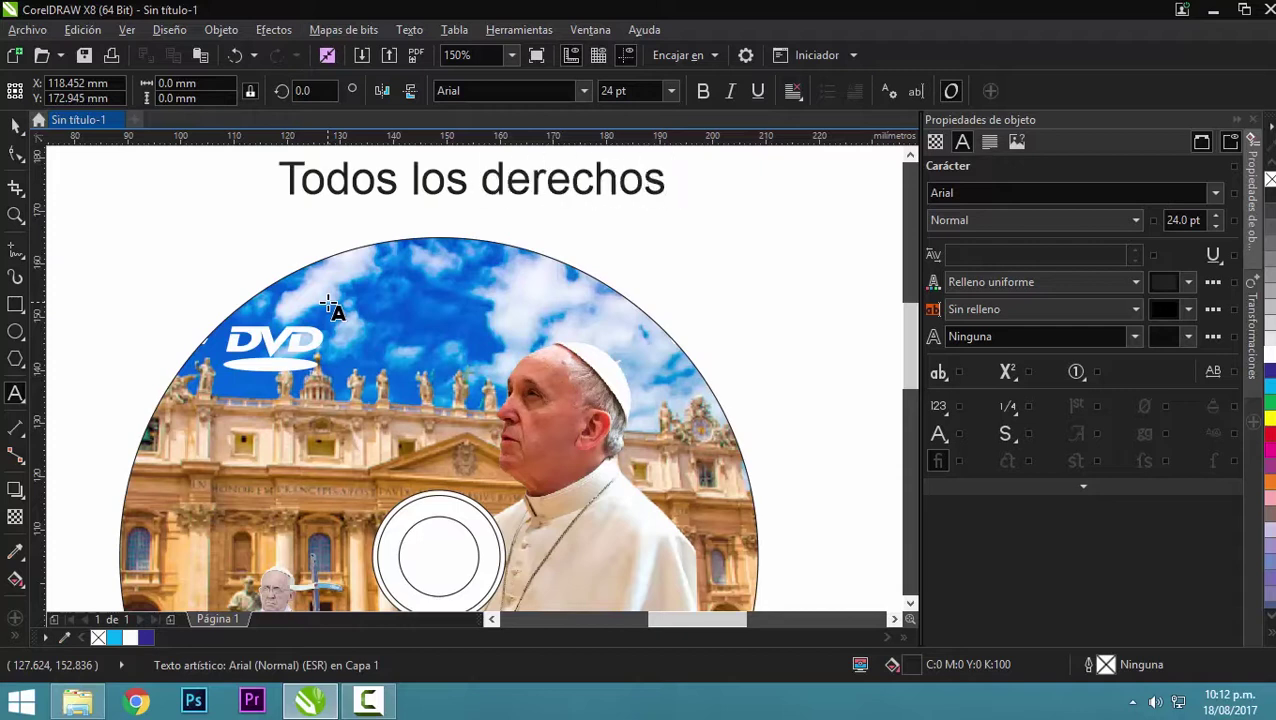
pyautogui.write(' reservados')
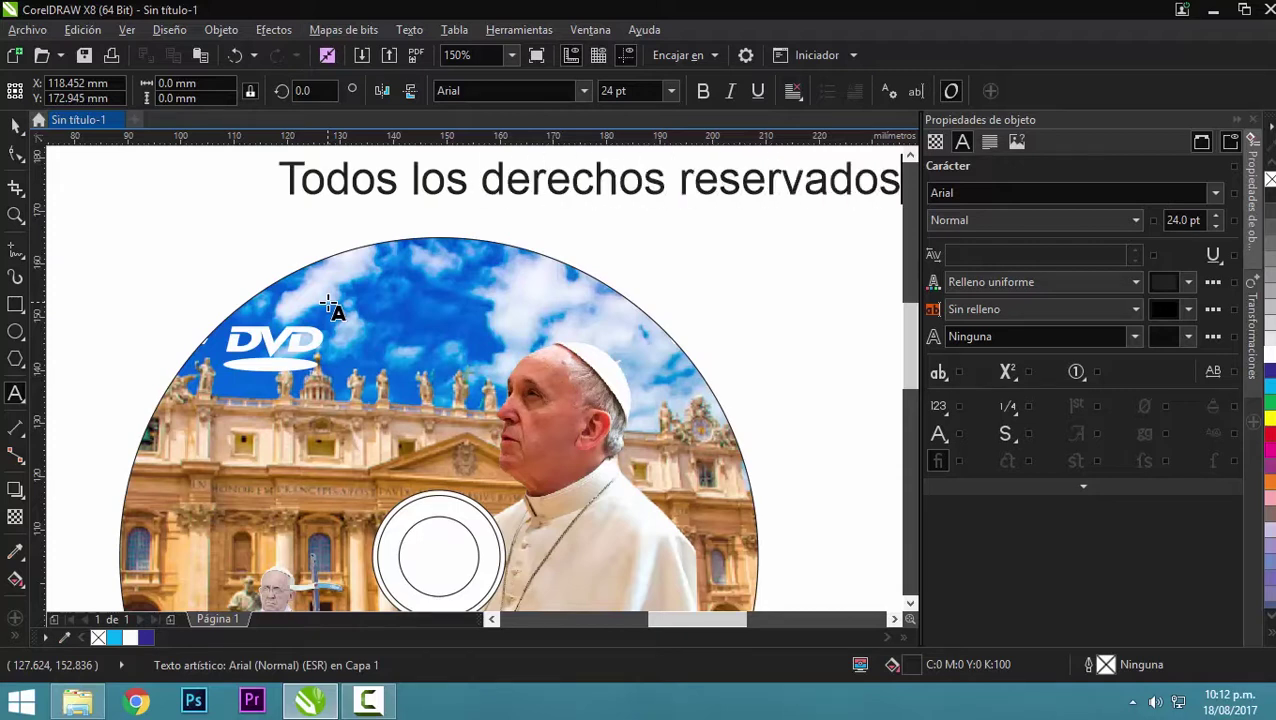
pyautogui.click(15, 122)
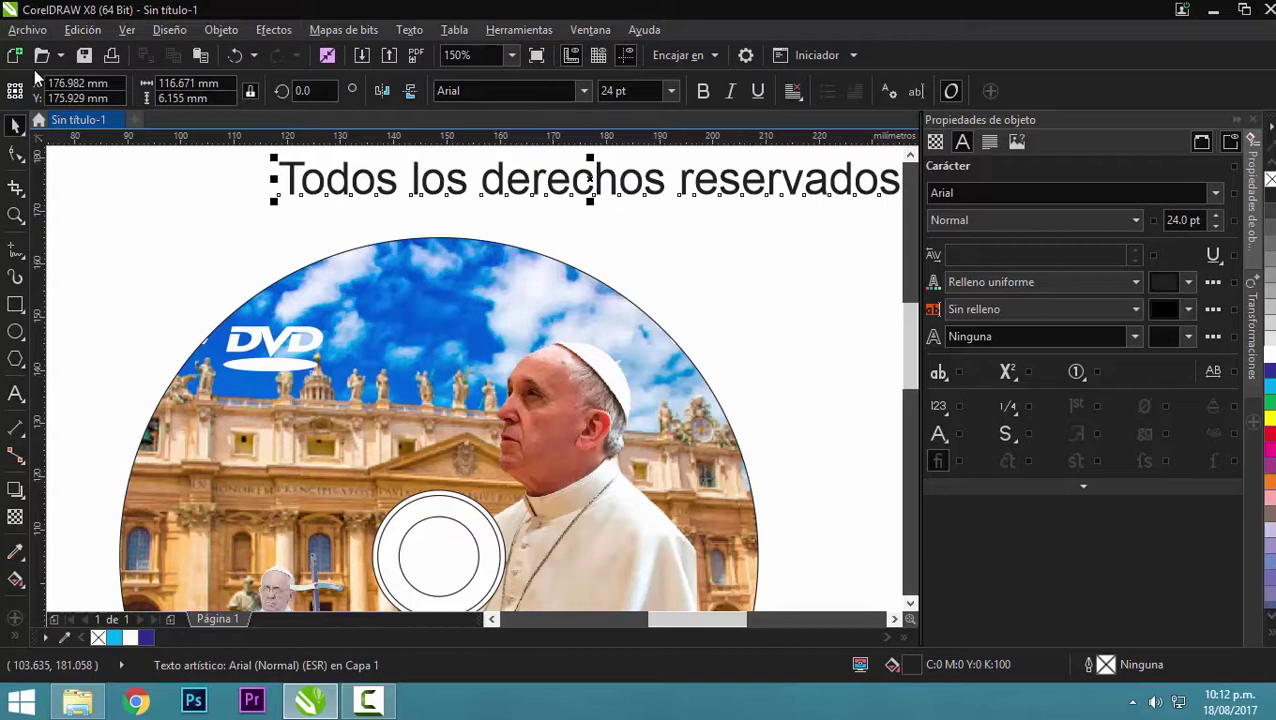
# Format the rights text as bold, yellow and 12 pt
pyautogui.click(703, 91)
pyautogui.click(1268, 420)
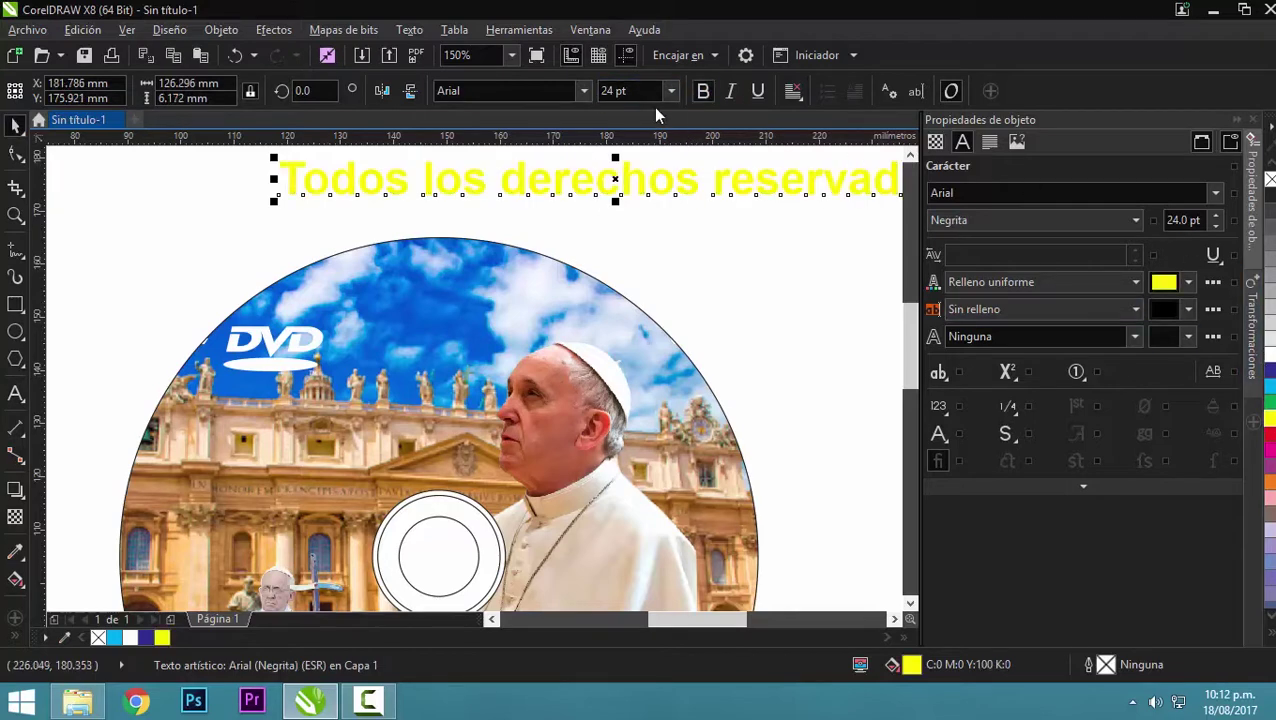
pyautogui.write('12')
pyautogui.press('Return')
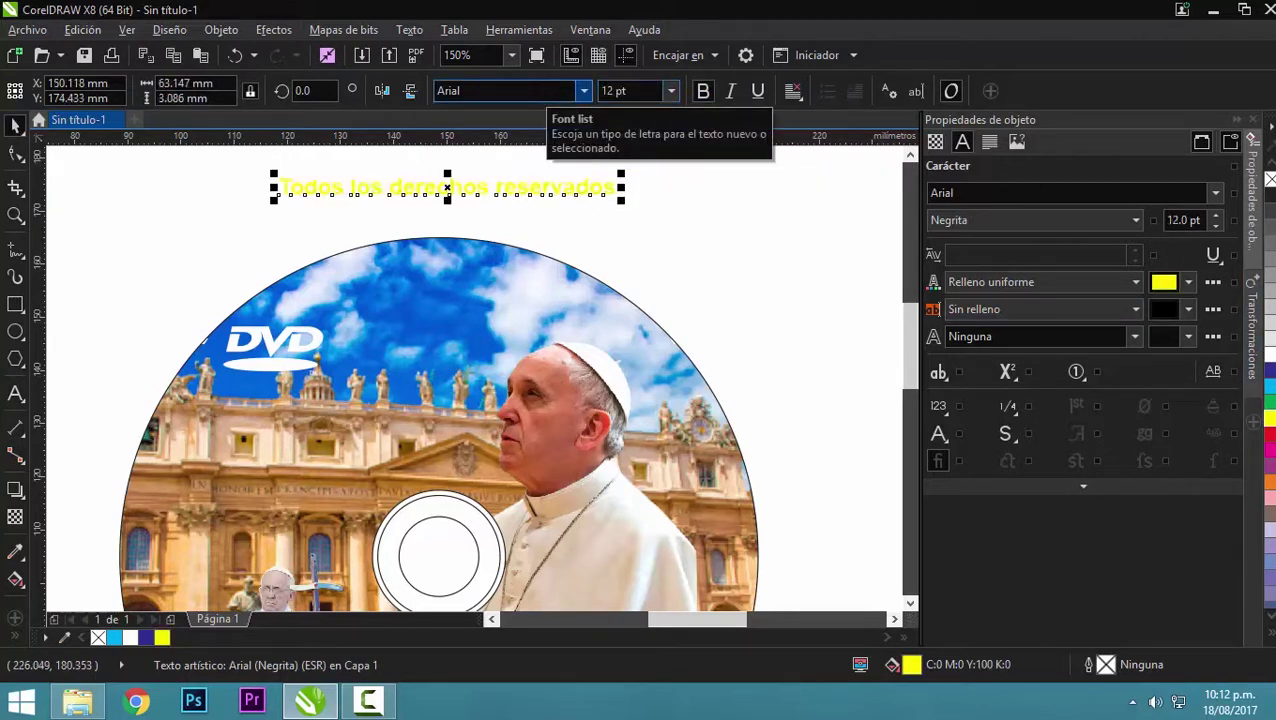
# Fit the rights text to the disc's circular outline, curved inside its upper edge at a -6.0 mm offset
pyautogui.click(409, 30)
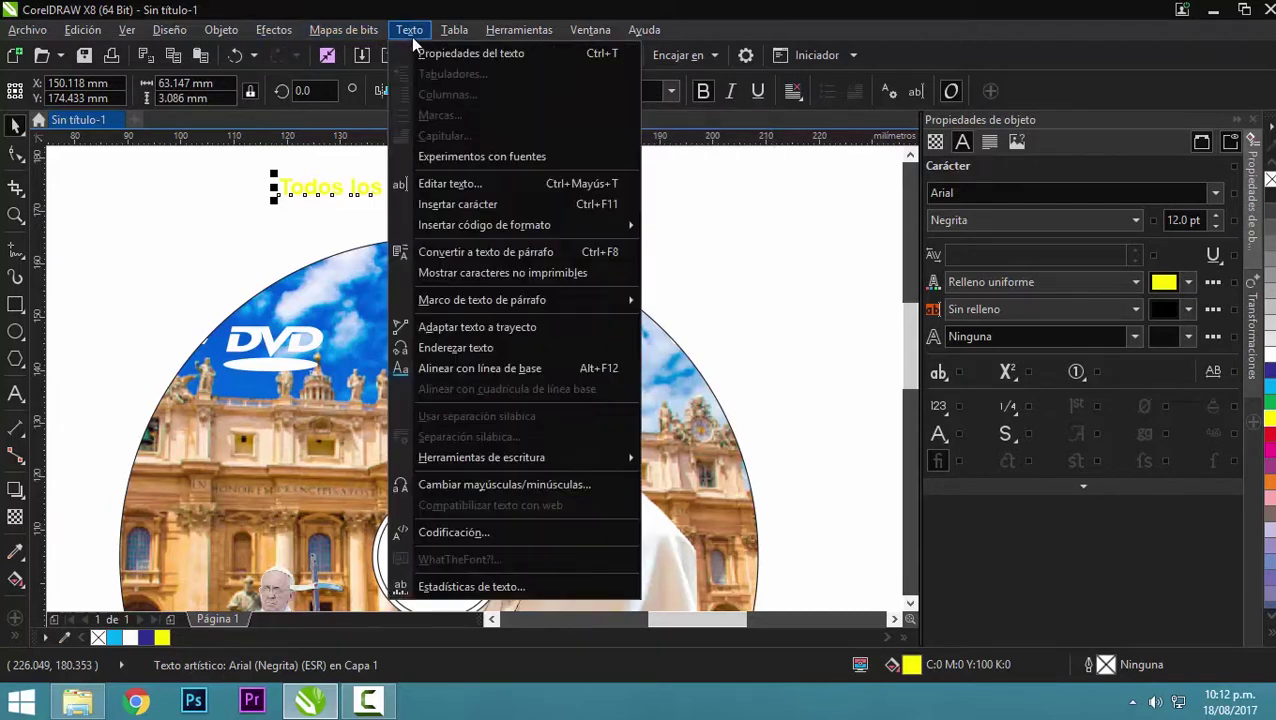
pyautogui.click(497, 327)
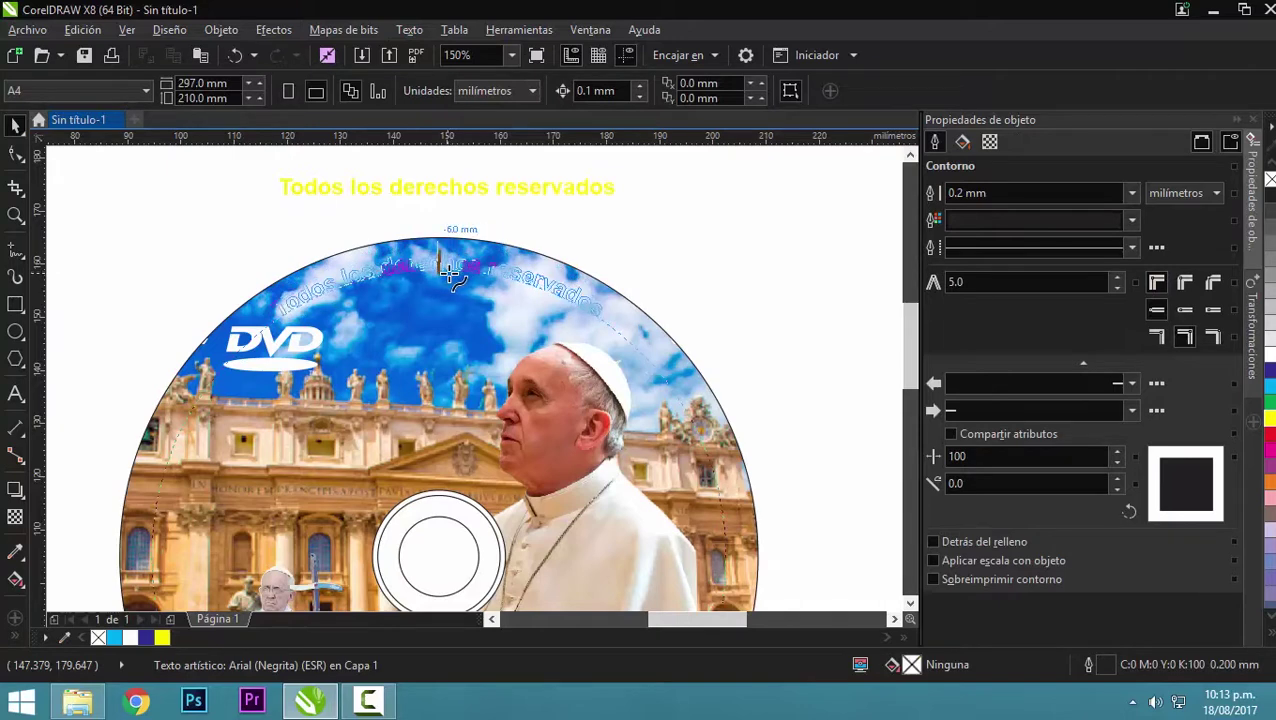
pyautogui.click(450, 272)
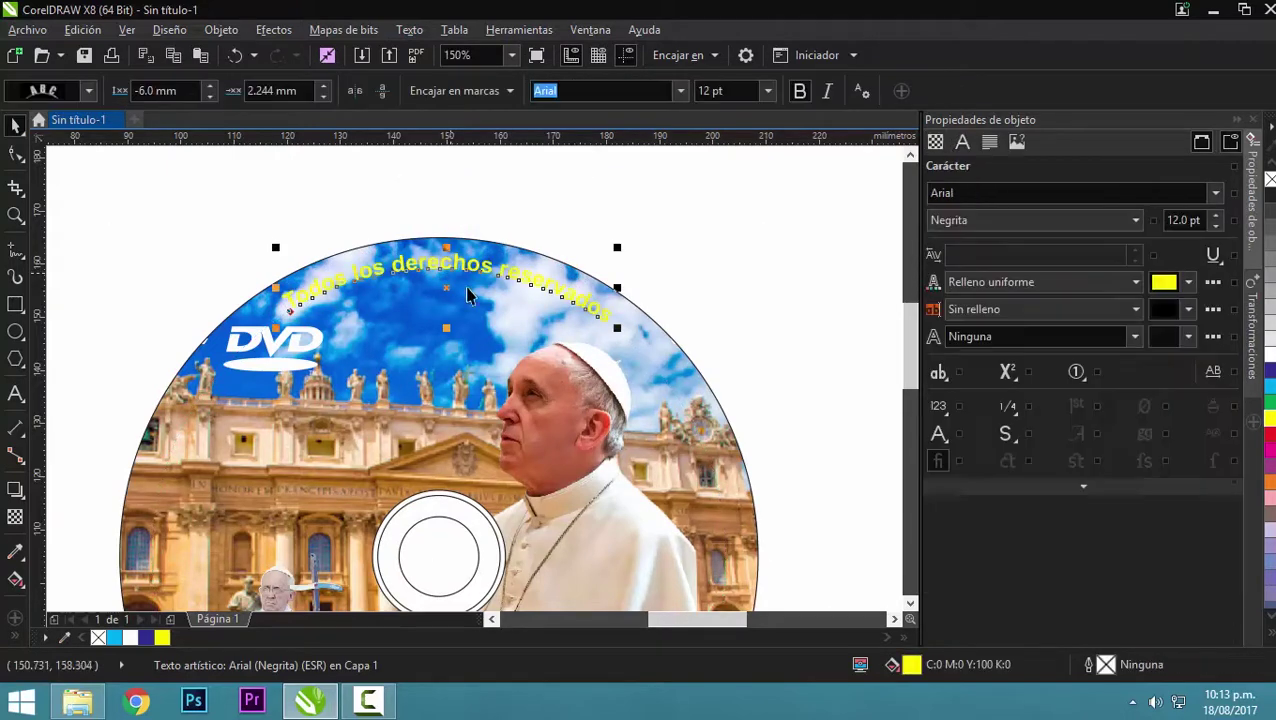
pyautogui.click(440, 215)
pyautogui.scroll(-2, 576, 200)
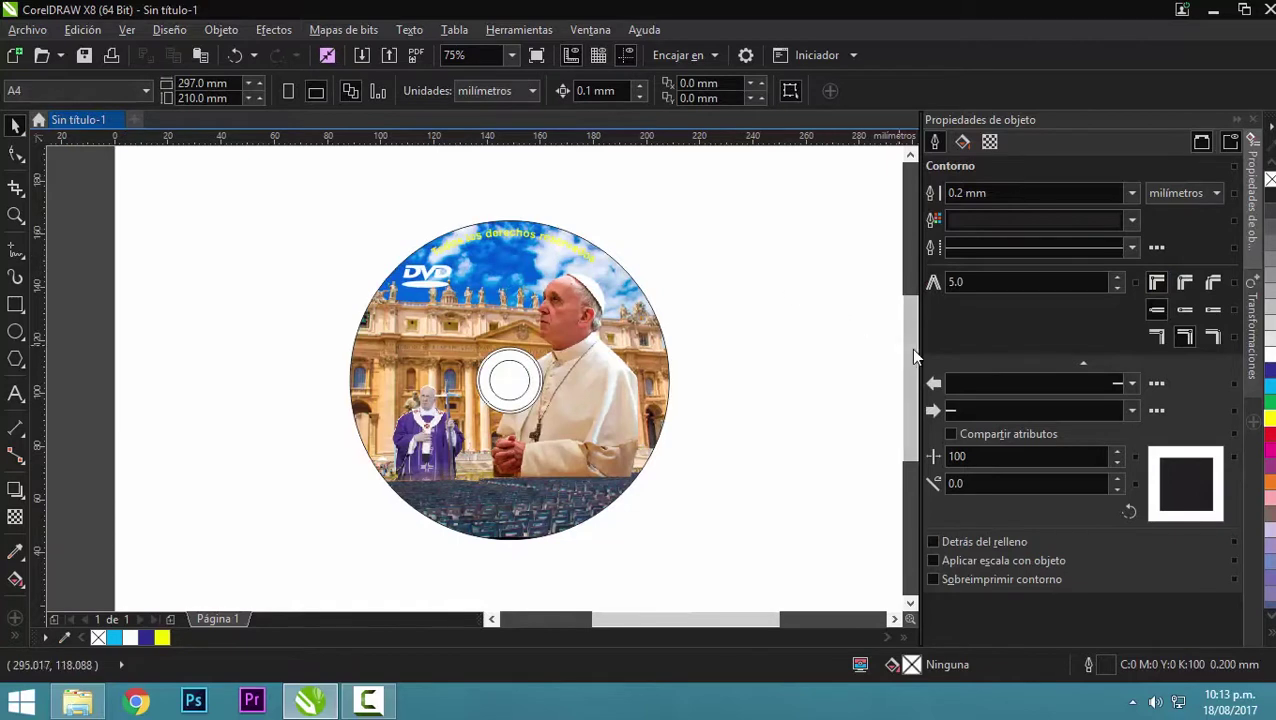
# Add the artistic text "Vol.1" over the church façade, between the DVD logo and the purple-robed figure
pyautogui.moveTo(912, 355); pyautogui.dragTo(914, 379)
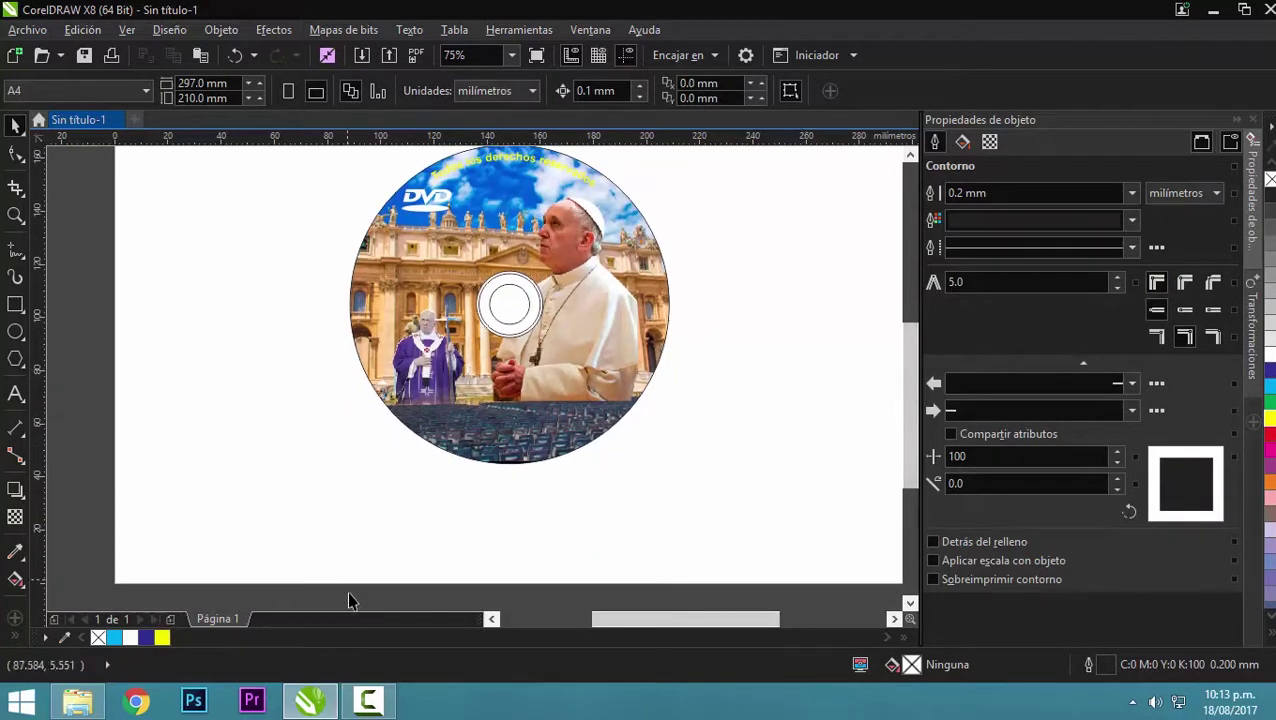
pyautogui.click(15, 215)
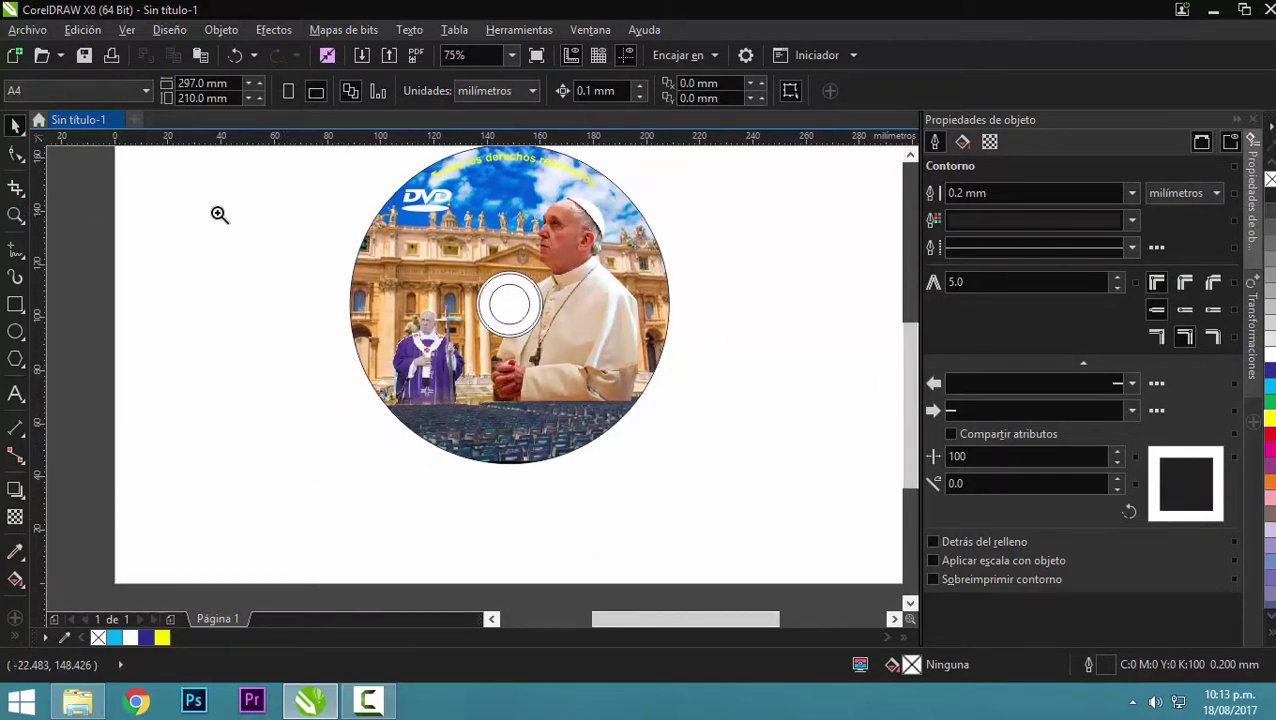
pyautogui.moveTo(308, 194); pyautogui.dragTo(627, 397)
pyautogui.click(14, 125)
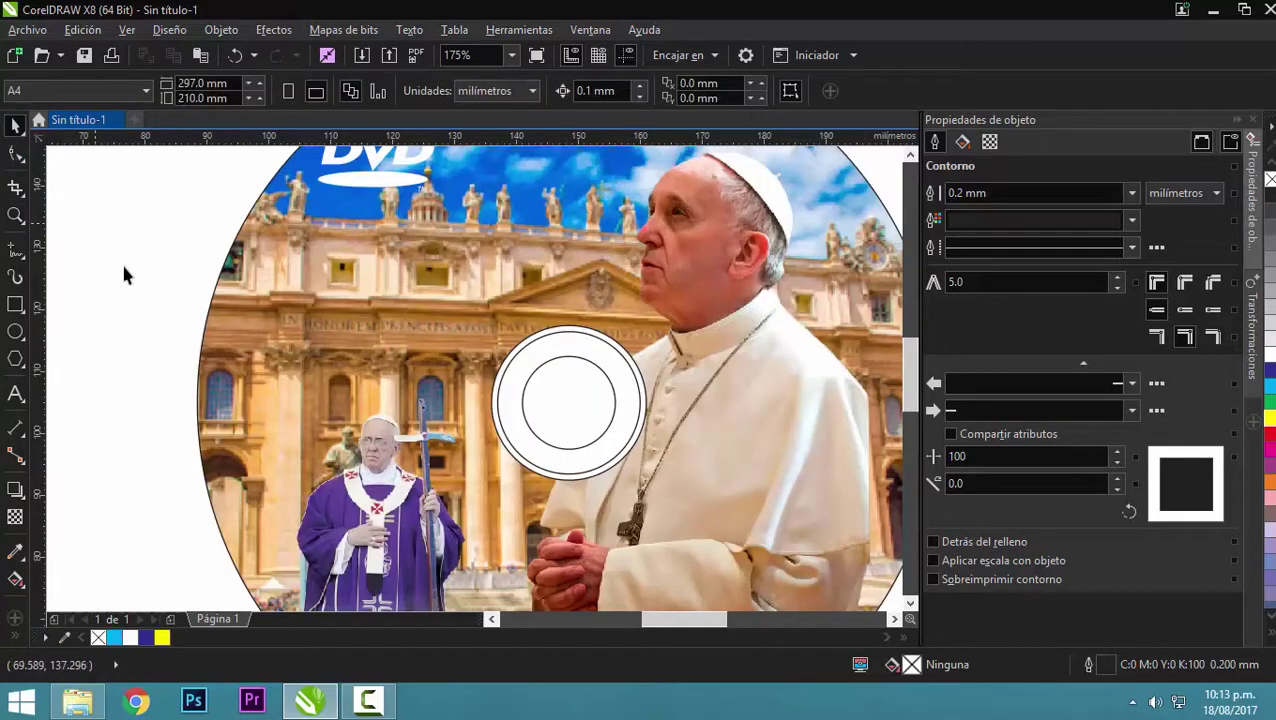
pyautogui.click(15, 395)
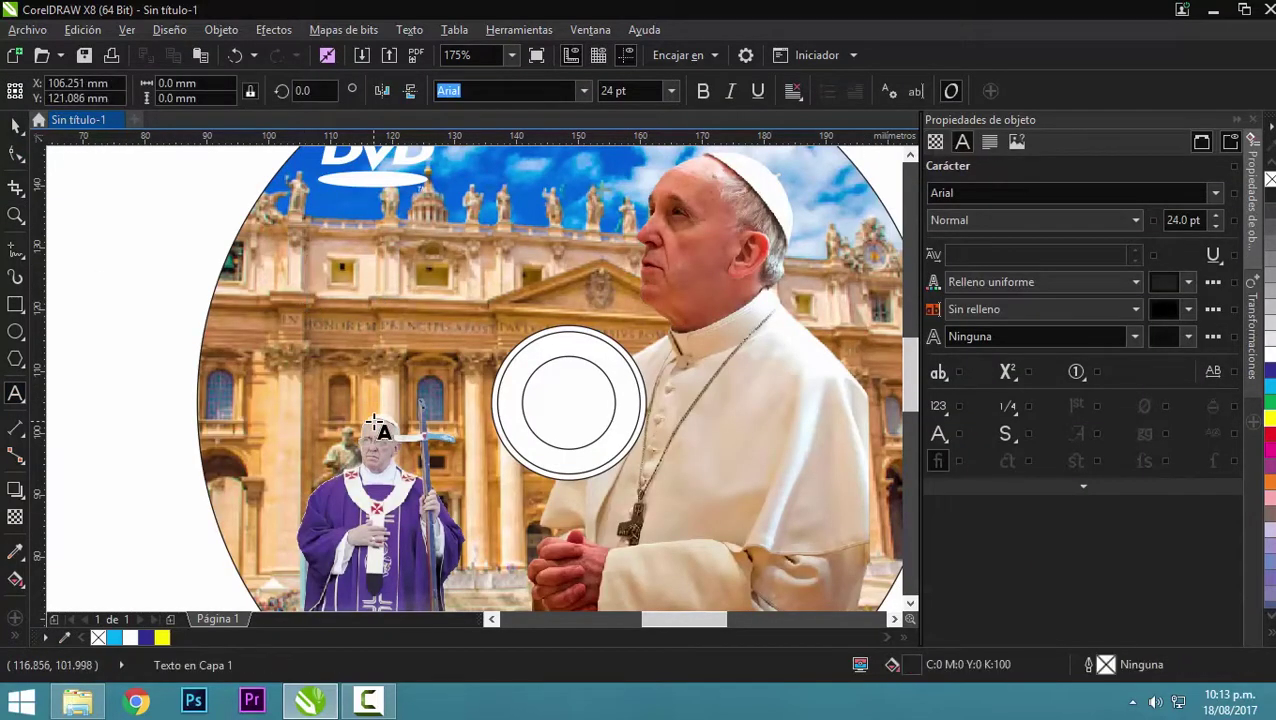
pyautogui.write('Vol 1')
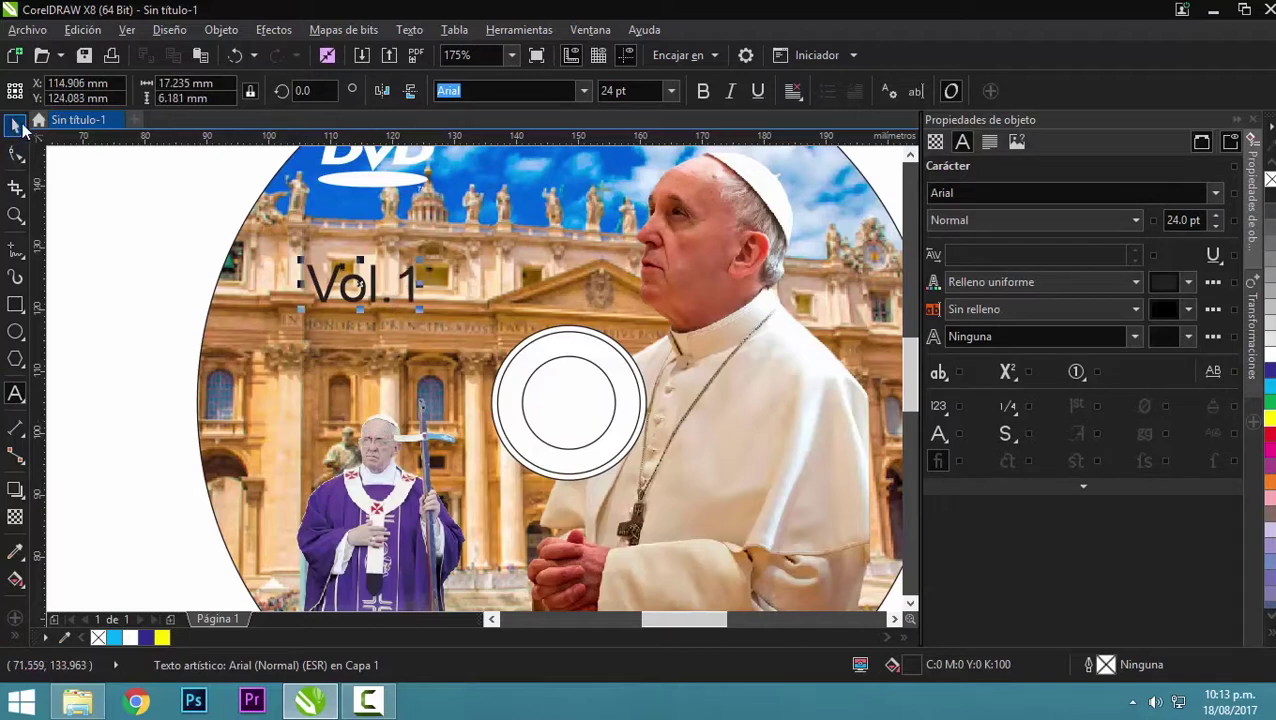
# Make the "Vol.1" text bold with a near-black R15 G15 B15 fill and outline, and enlarge it to about 42.6 pt
pyautogui.click(15, 125)
pyautogui.click(703, 91)
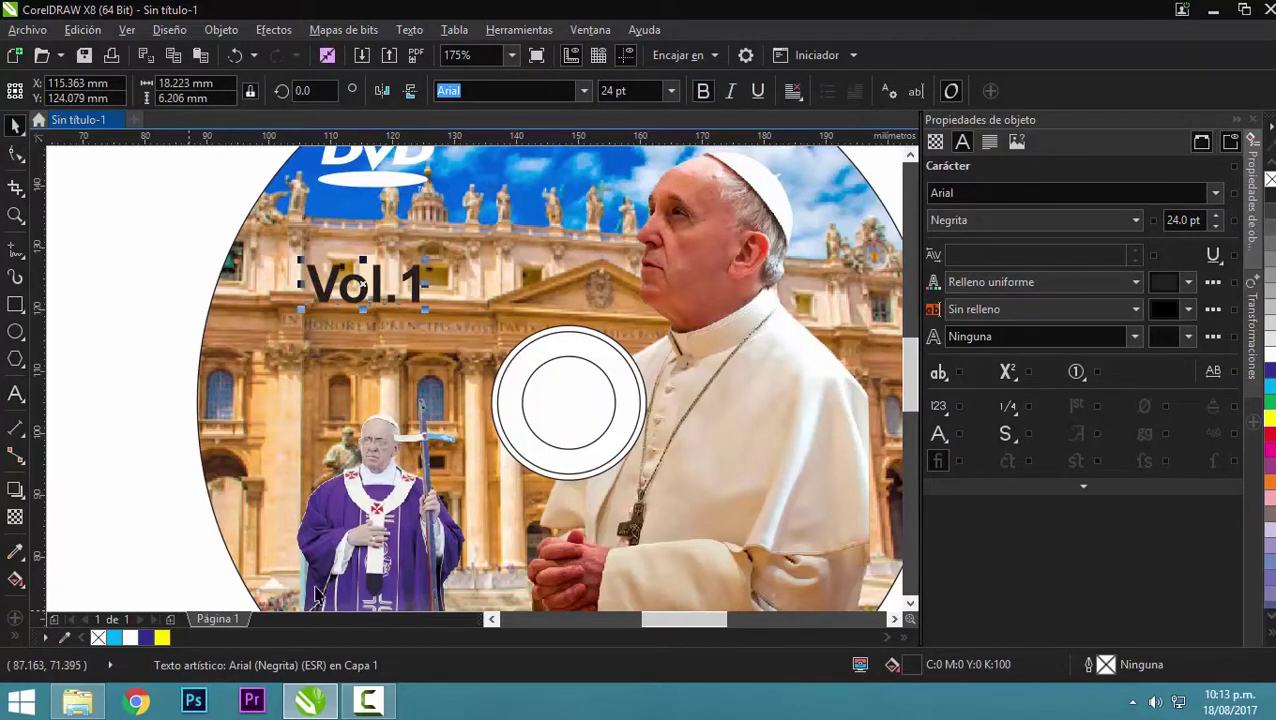
pyautogui.click(191, 214)
pyautogui.click(317, 282)
pyautogui.click(179, 639)
pyautogui.rightClick(179, 639)
pyautogui.moveTo(432, 318); pyautogui.dragTo(466, 345)
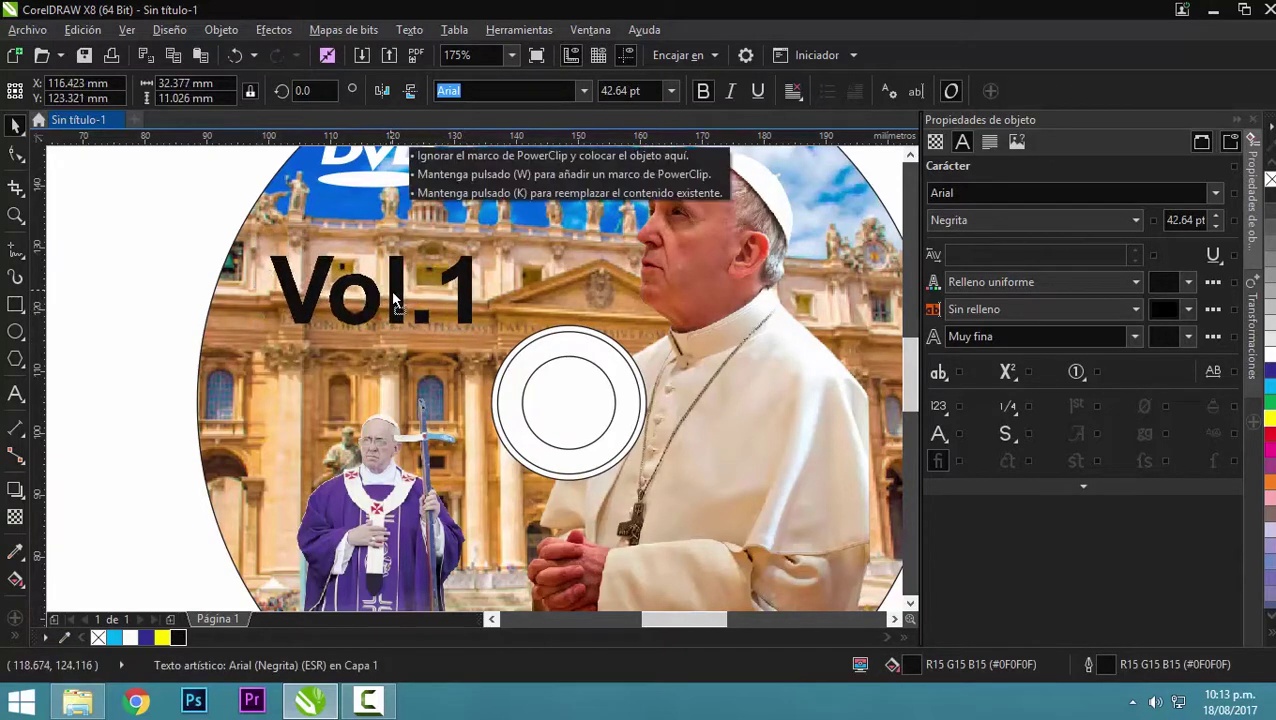
pyautogui.click(179, 251)
# Add the artistic text "Francisco" over the rows of chairs in the lower part of the disc
pyautogui.scroll(-2, 270, 285)
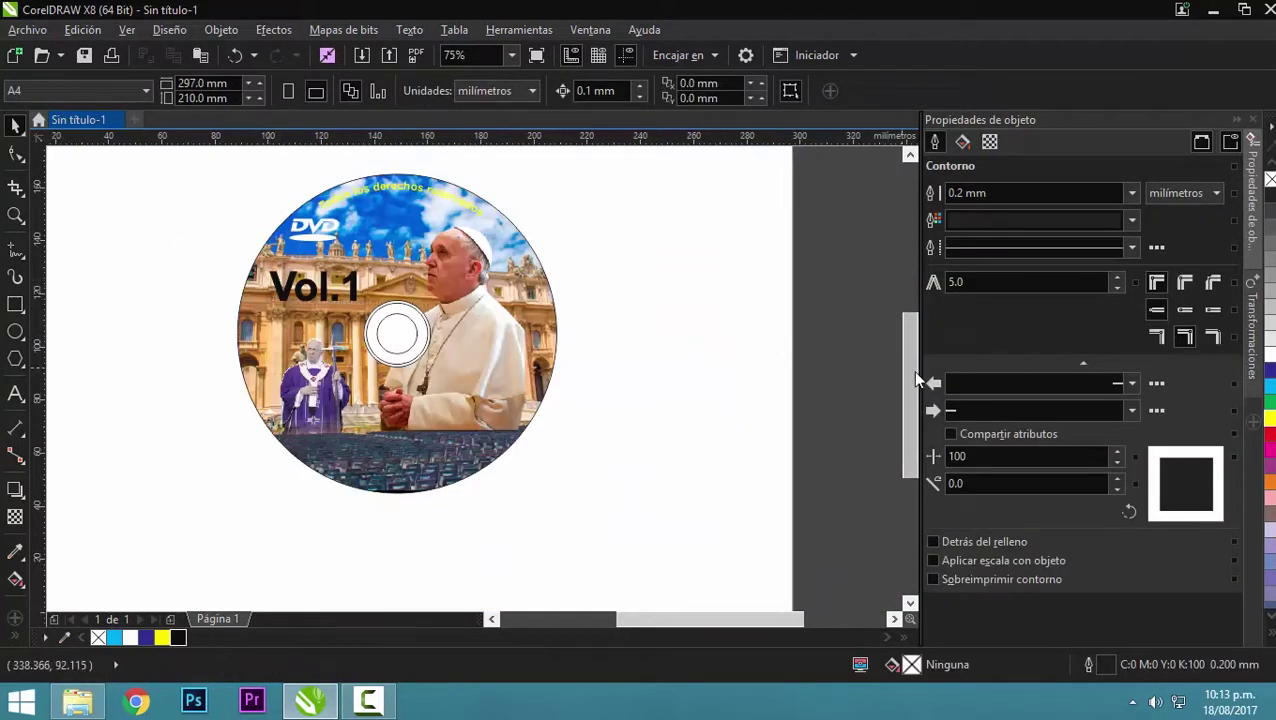
pyautogui.moveTo(912, 373); pyautogui.dragTo(906, 402)
pyautogui.click(15, 331)
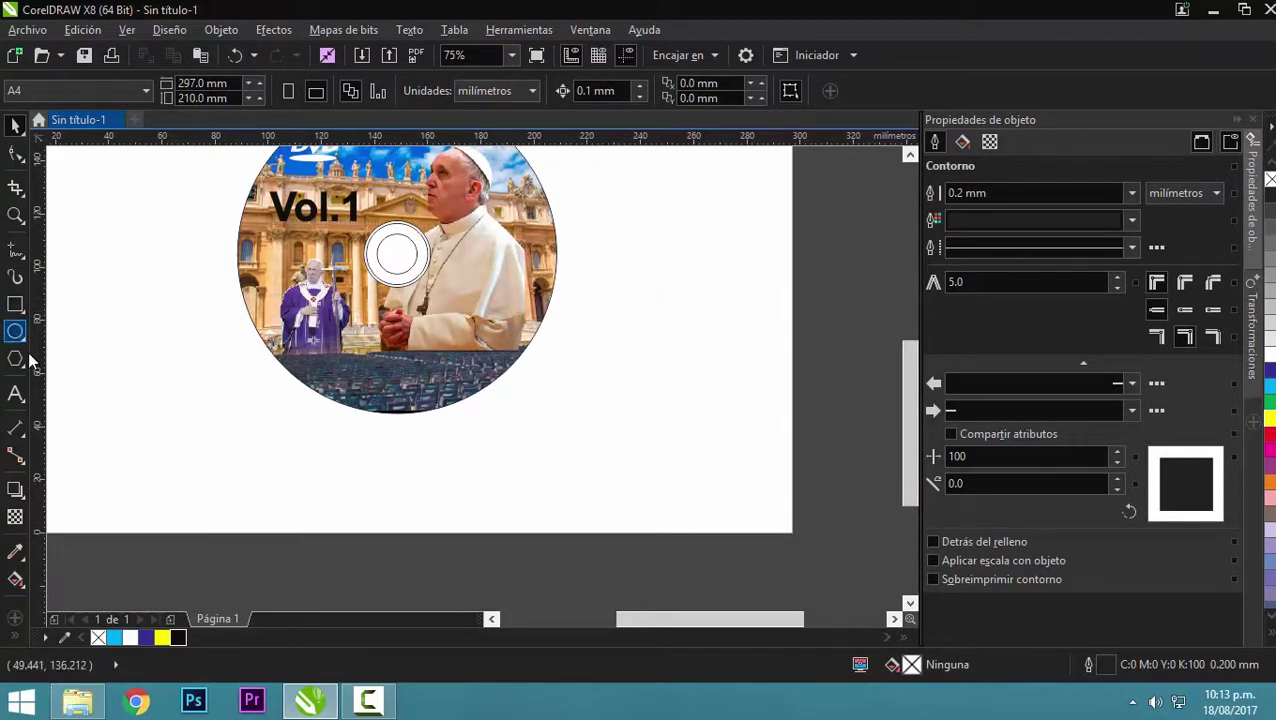
pyautogui.click(15, 215)
pyautogui.moveTo(253, 328); pyautogui.dragTo(648, 487)
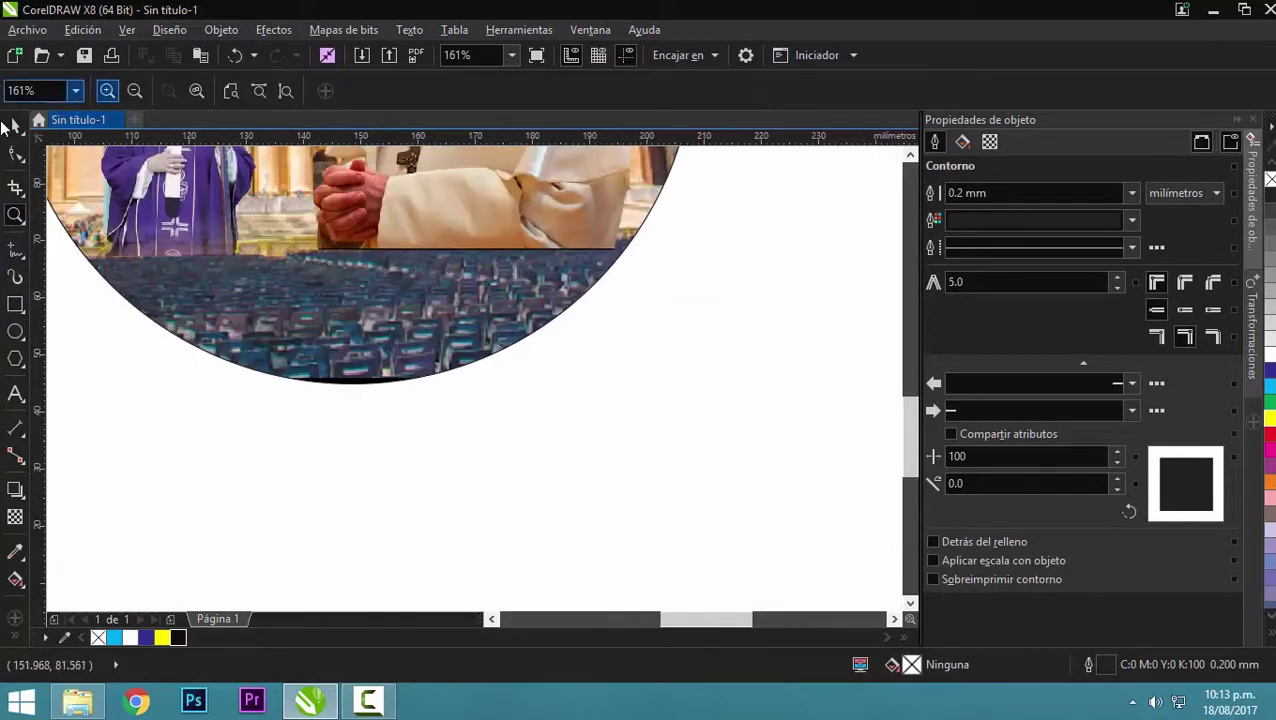
pyautogui.click(17, 127)
pyautogui.click(15, 393)
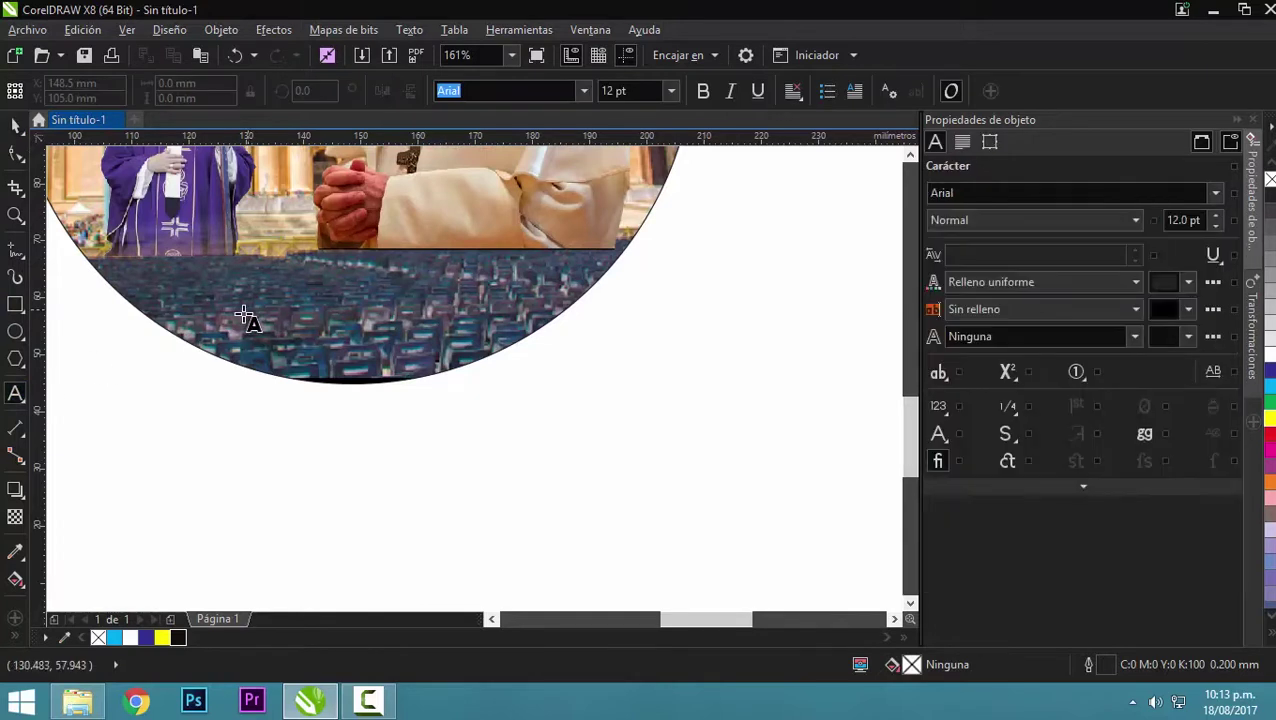
pyautogui.click(242, 318)
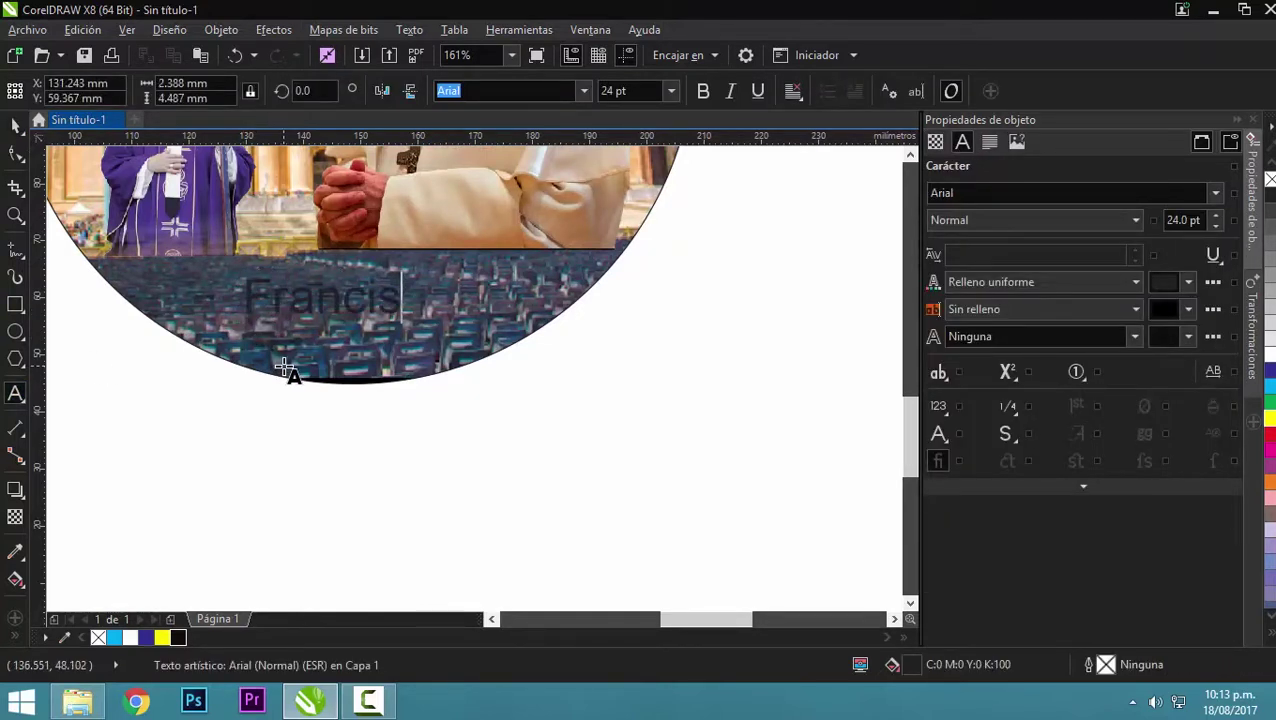
pyautogui.click(16, 127)
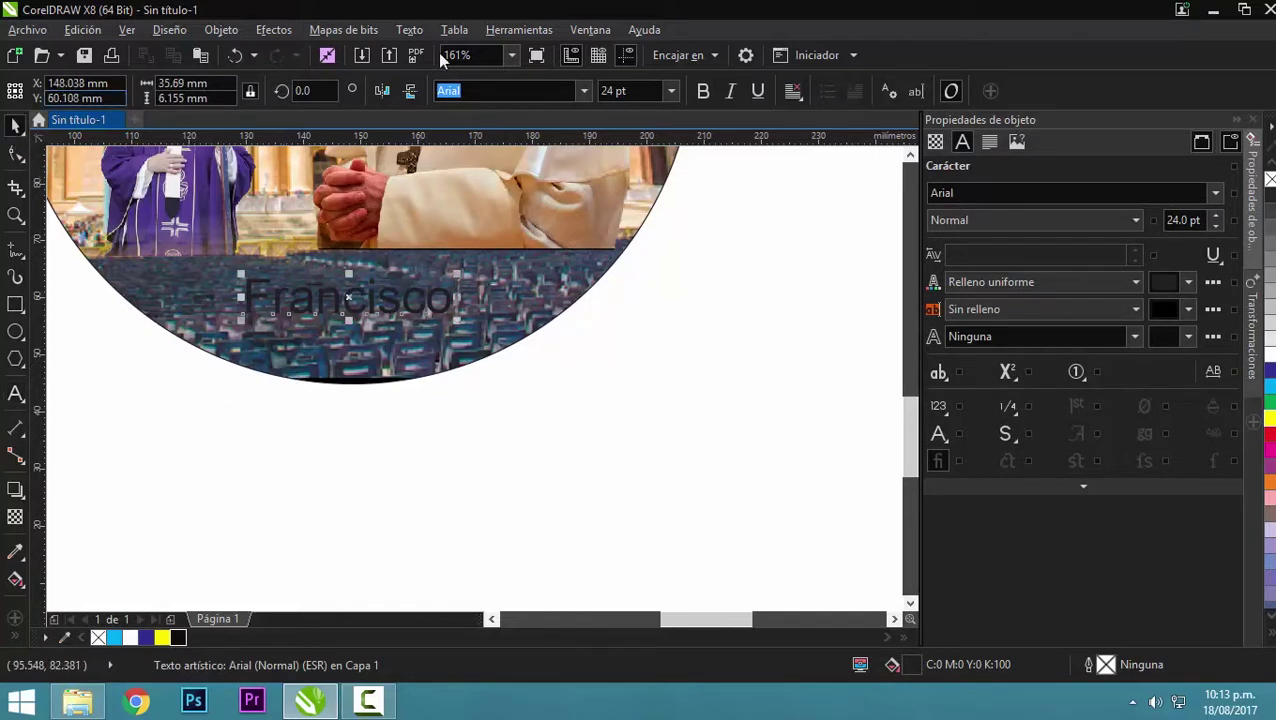
# Set the "Francisco" text in the Mistral font with a white fill and white outline
pyautogui.click(583, 91)
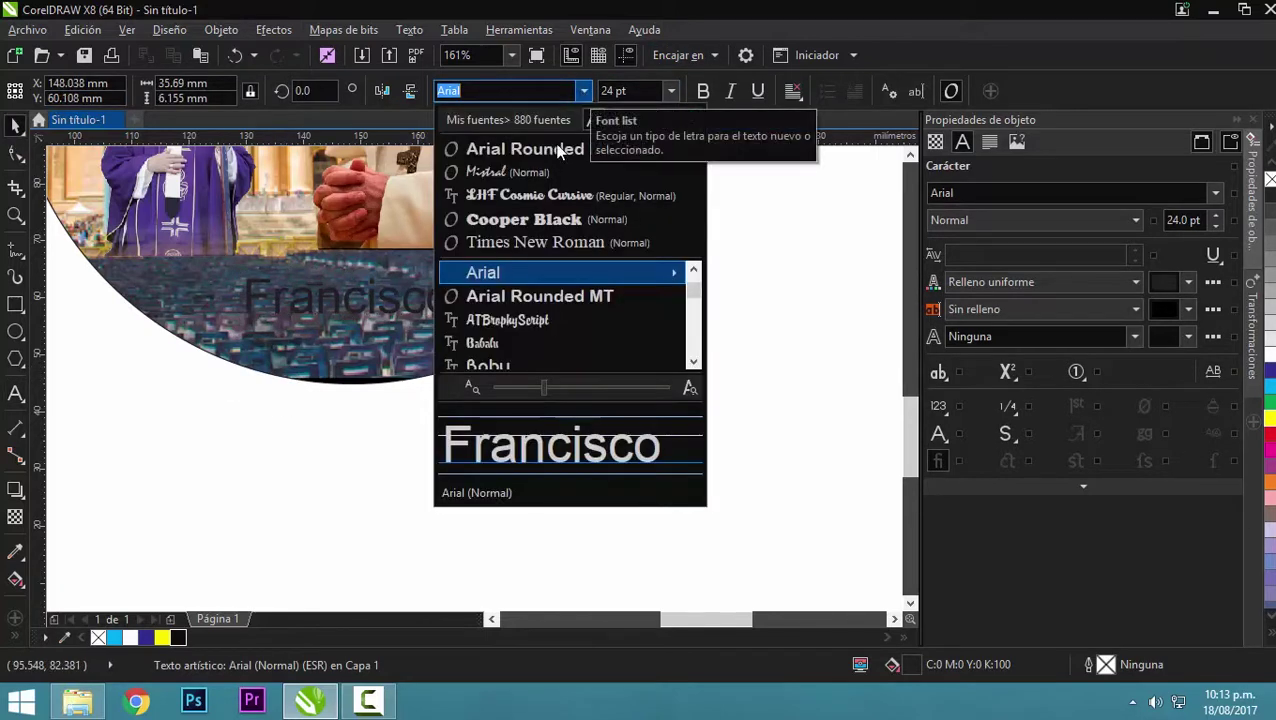
pyautogui.click(505, 171)
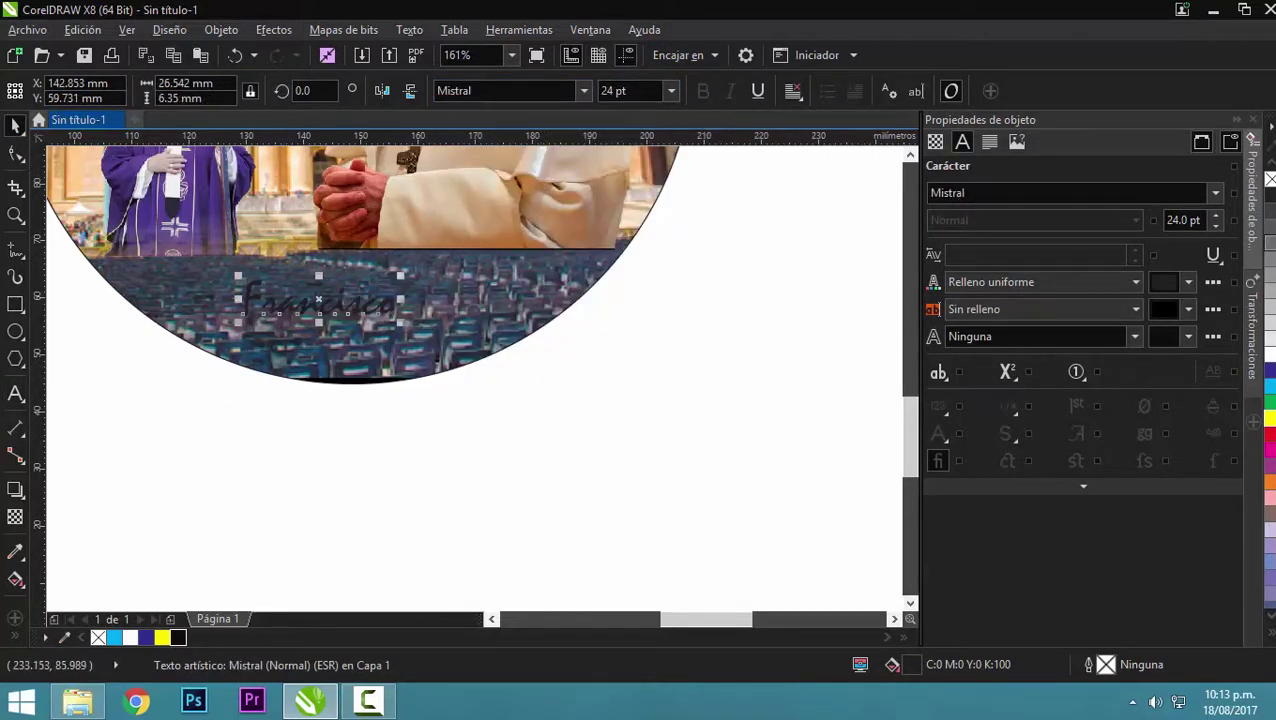
pyautogui.click(1271, 357)
pyautogui.rightClick(1271, 357)
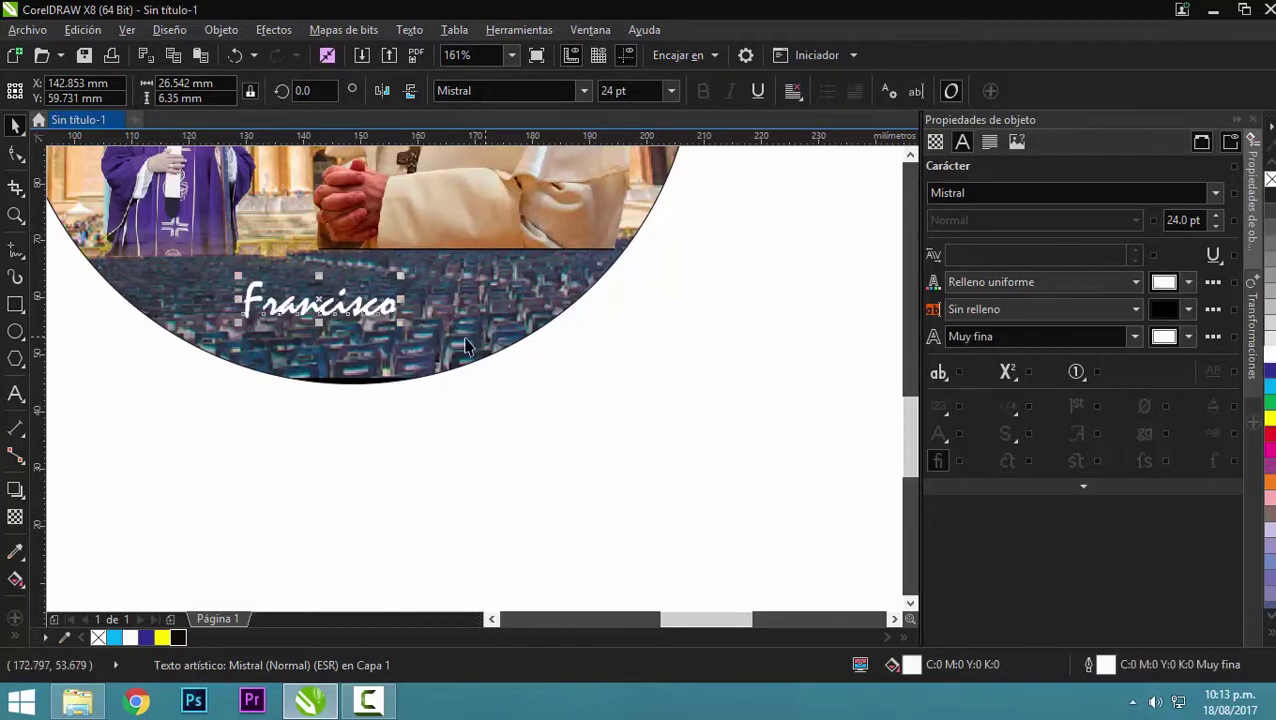
# Enlarge the "Francisco" text to about 48.5 pt and centre it over the chairs near the disc's lower edge
pyautogui.moveTo(401, 323); pyautogui.dragTo(478, 346)
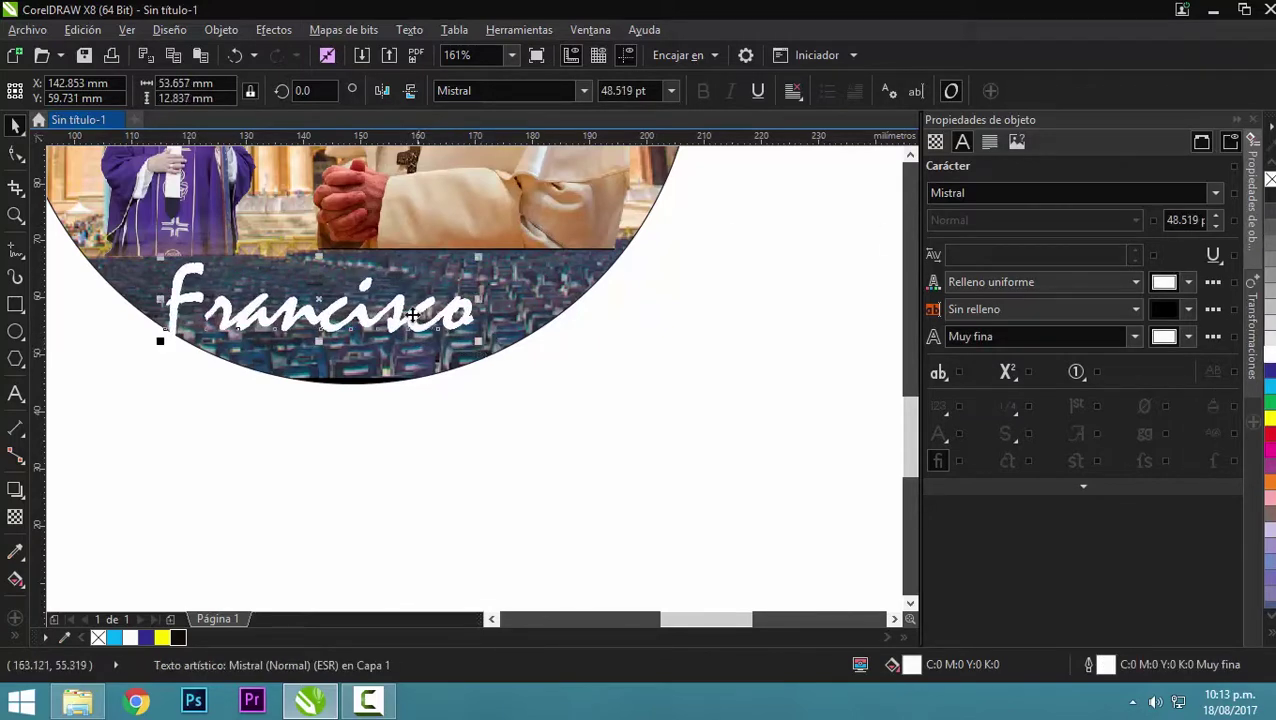
pyautogui.moveTo(397, 313); pyautogui.dragTo(457, 308)
pyautogui.click(406, 442)
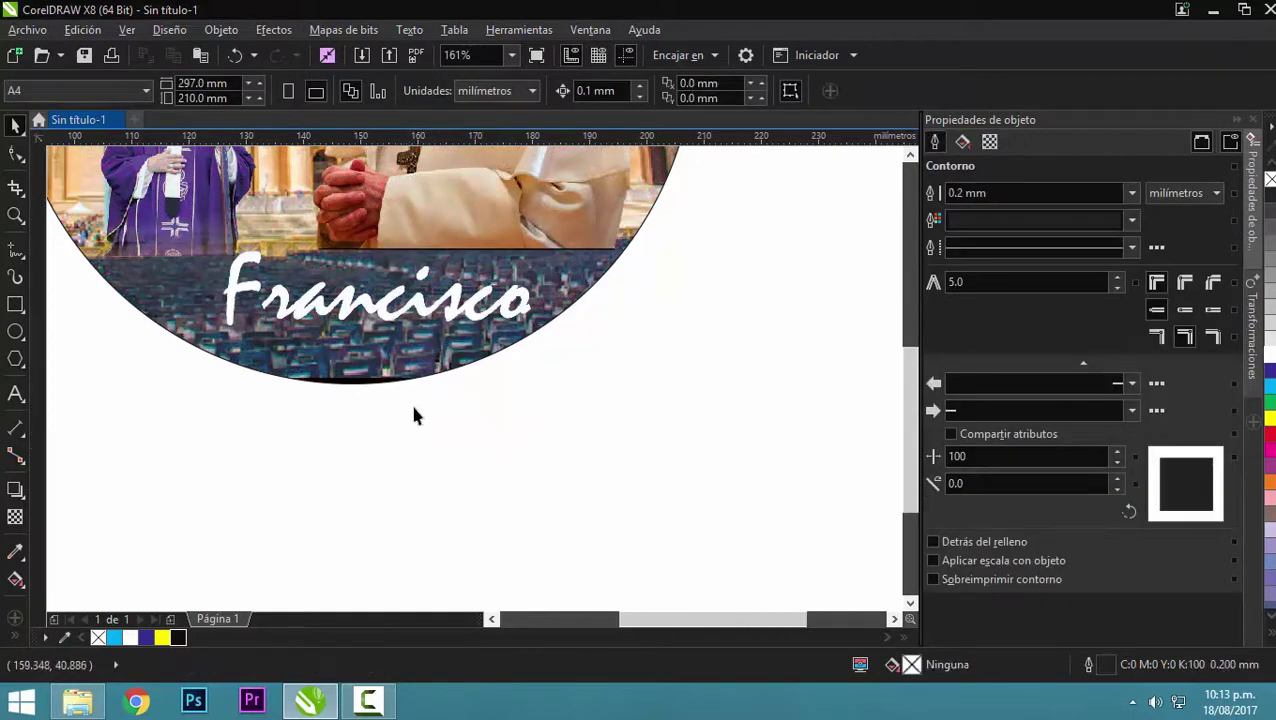
# Frame the whole disc in the view to examine the overall label design
pyautogui.scroll(-3, 410, 401)
pyautogui.moveTo(910, 410); pyautogui.dragTo(905, 370)
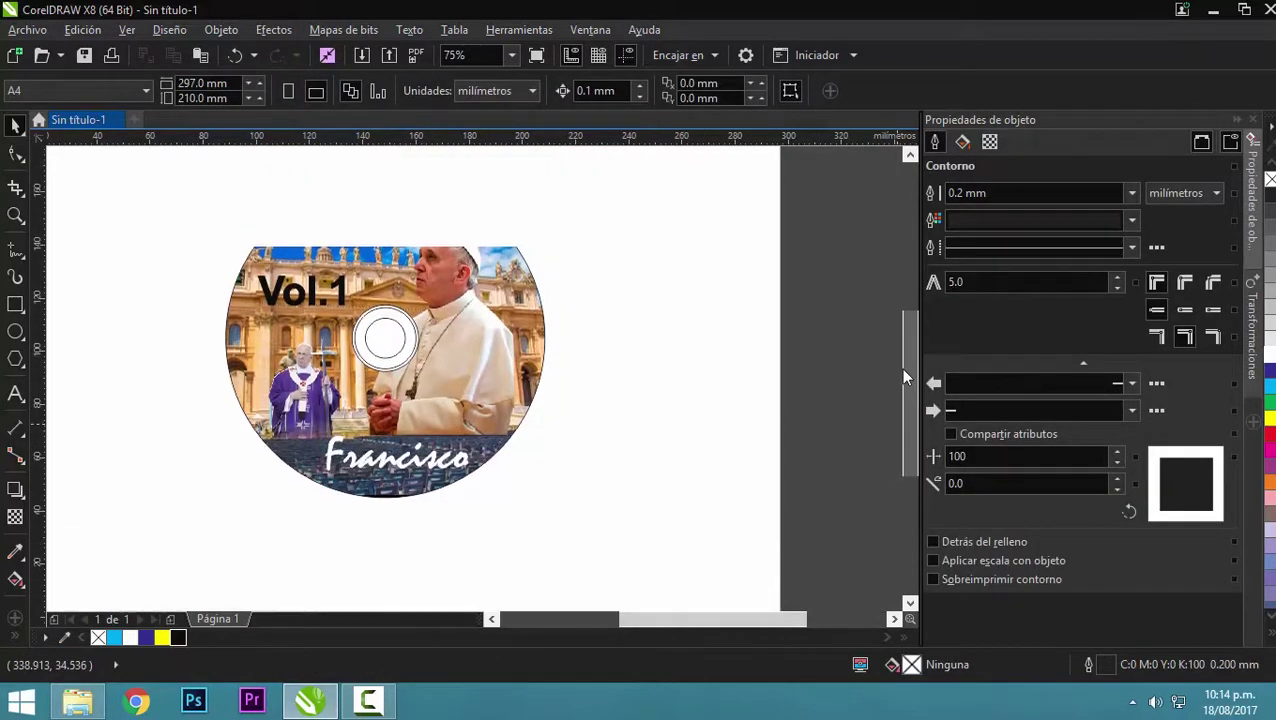
pyautogui.click(15, 215)
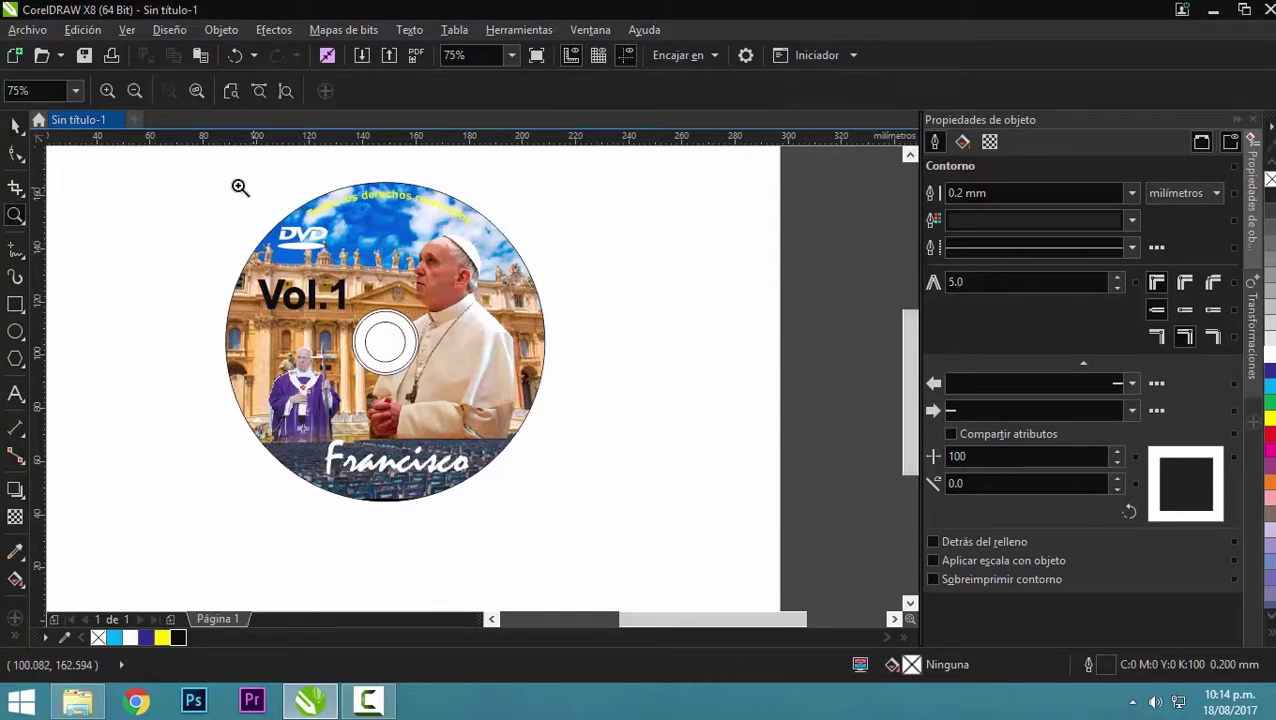
pyautogui.moveTo(217, 172); pyautogui.dragTo(588, 519)
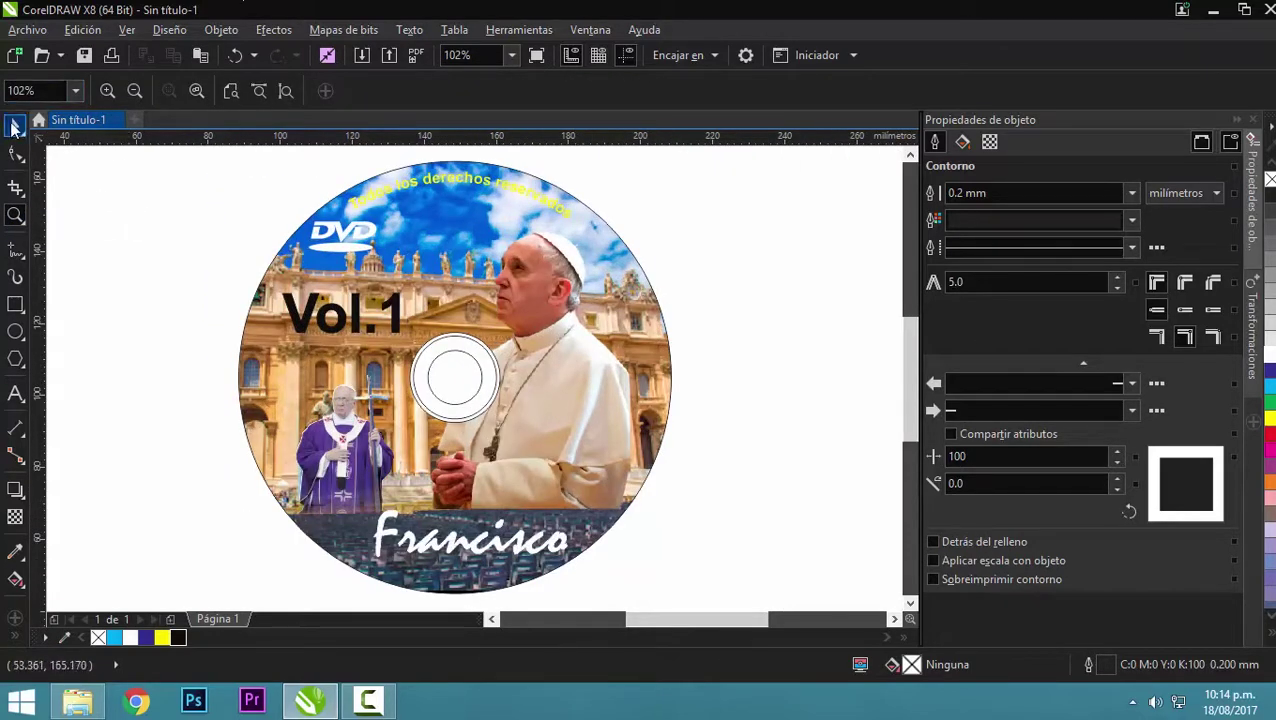
pyautogui.click(14, 126)
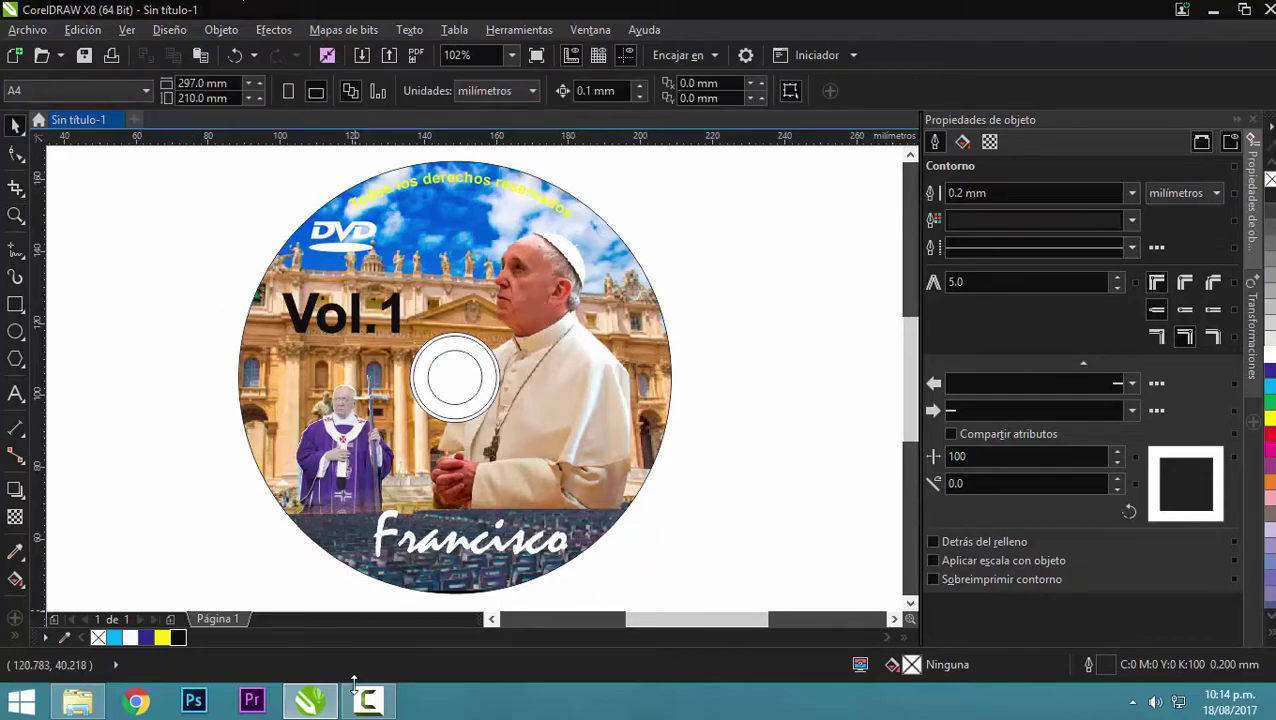